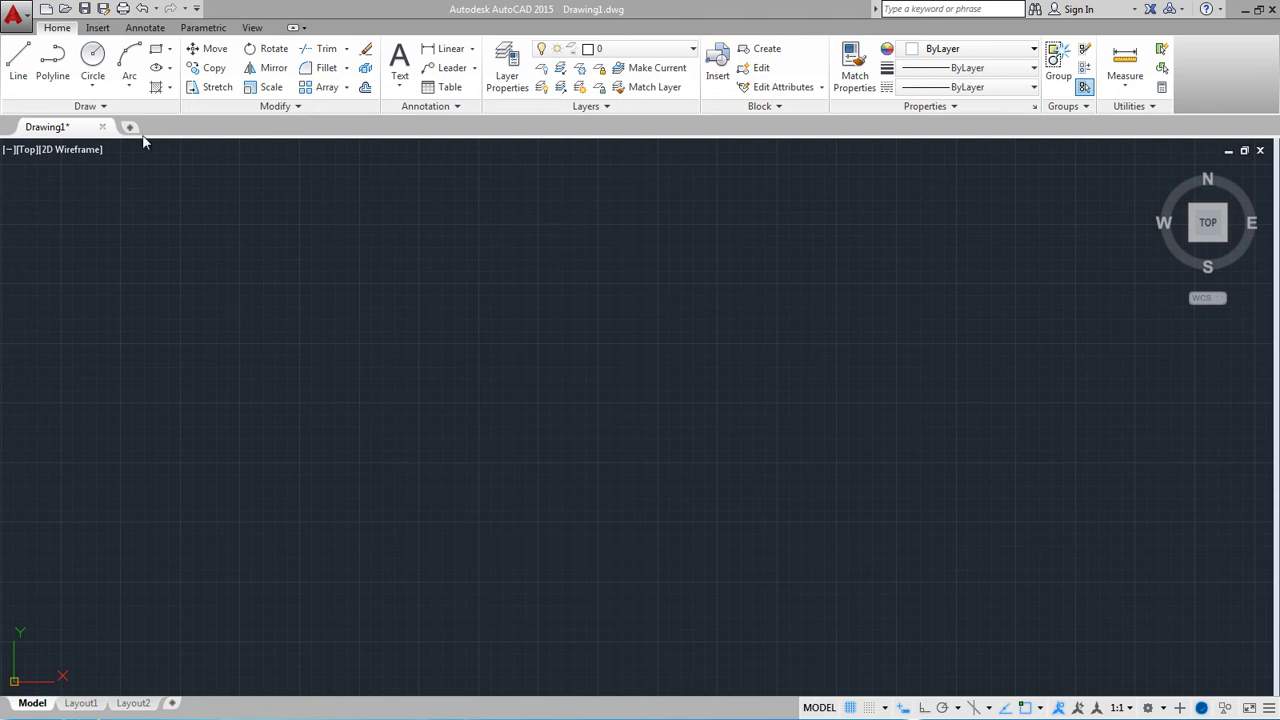
Expand the Circle dropdown in the Home tab's Draw panel to list the circle methods.
click(97, 88)
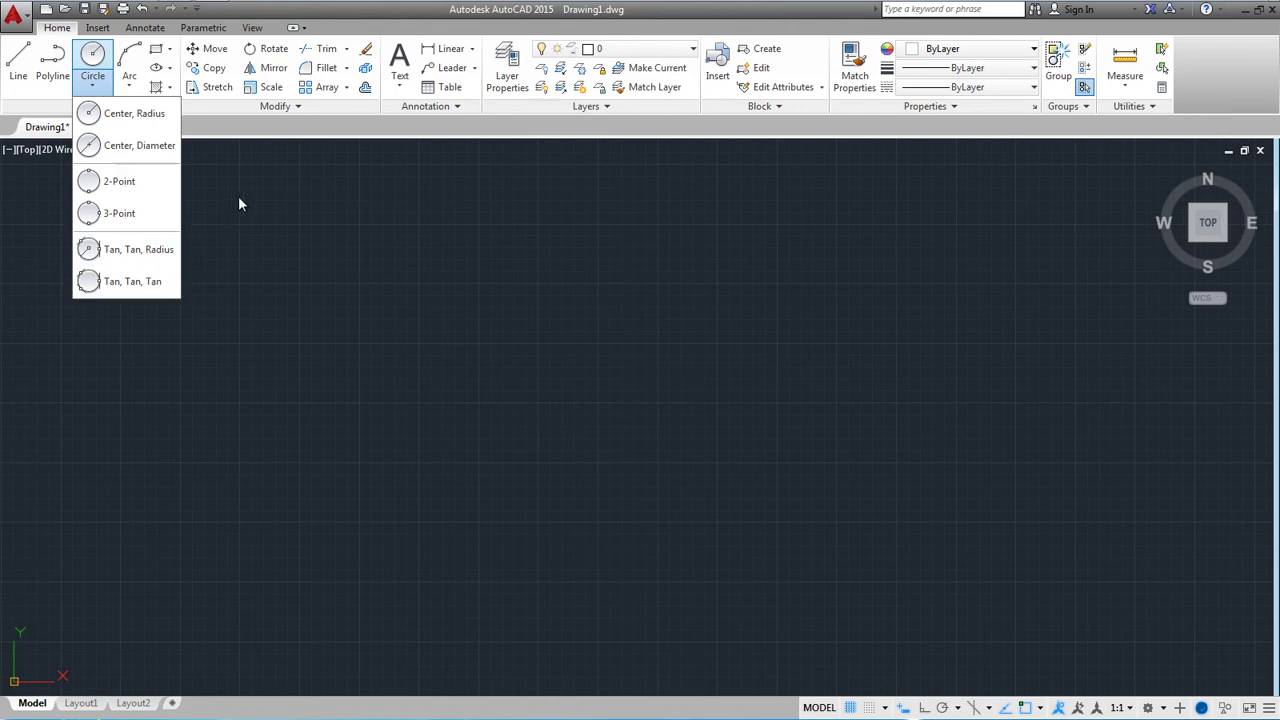
Start a Center, Radius circle and place its centre at the origin 0,0.
click(145, 117)
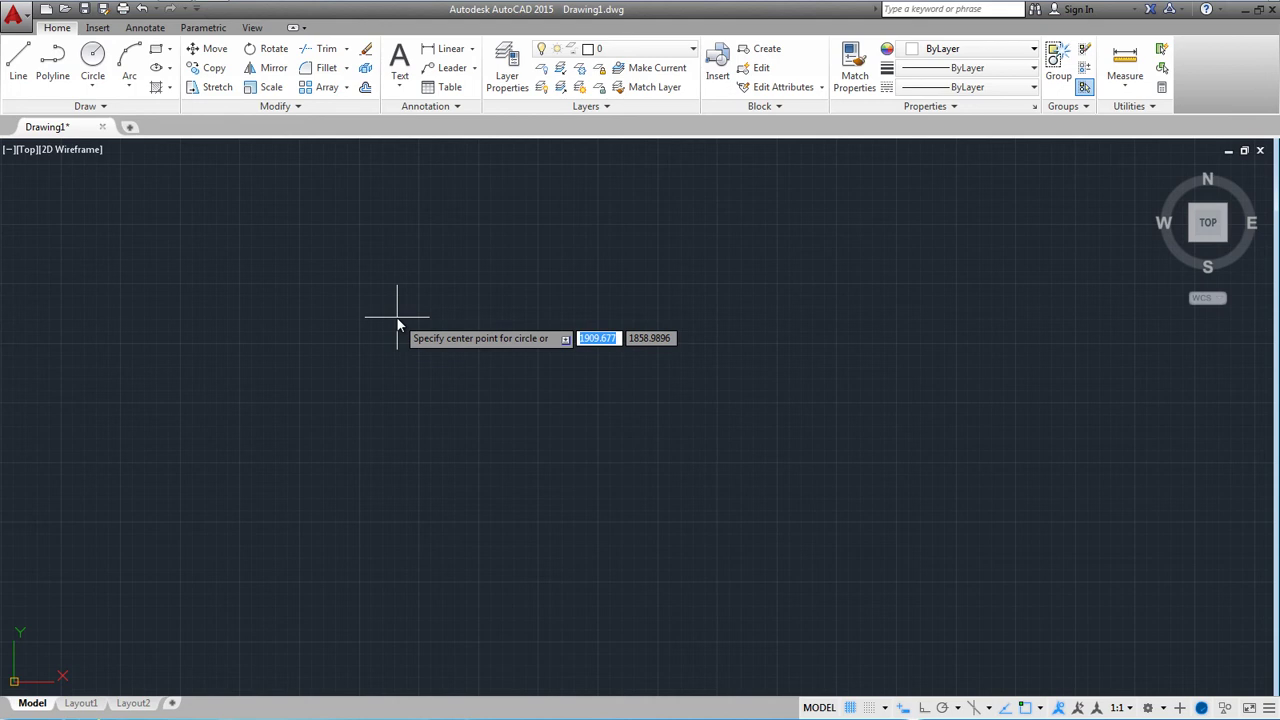
scroll(462, 287, down, 2)
scroll(462, 287, down, 2)
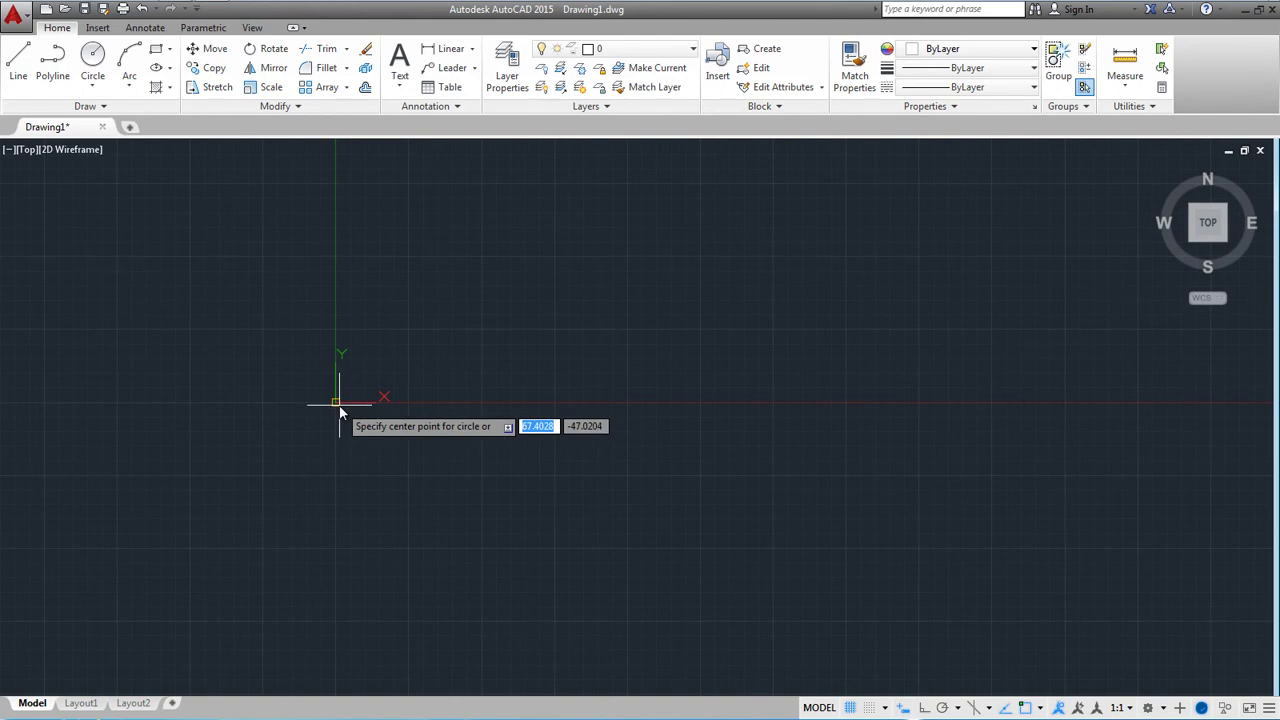
text(0)
key(Tab)
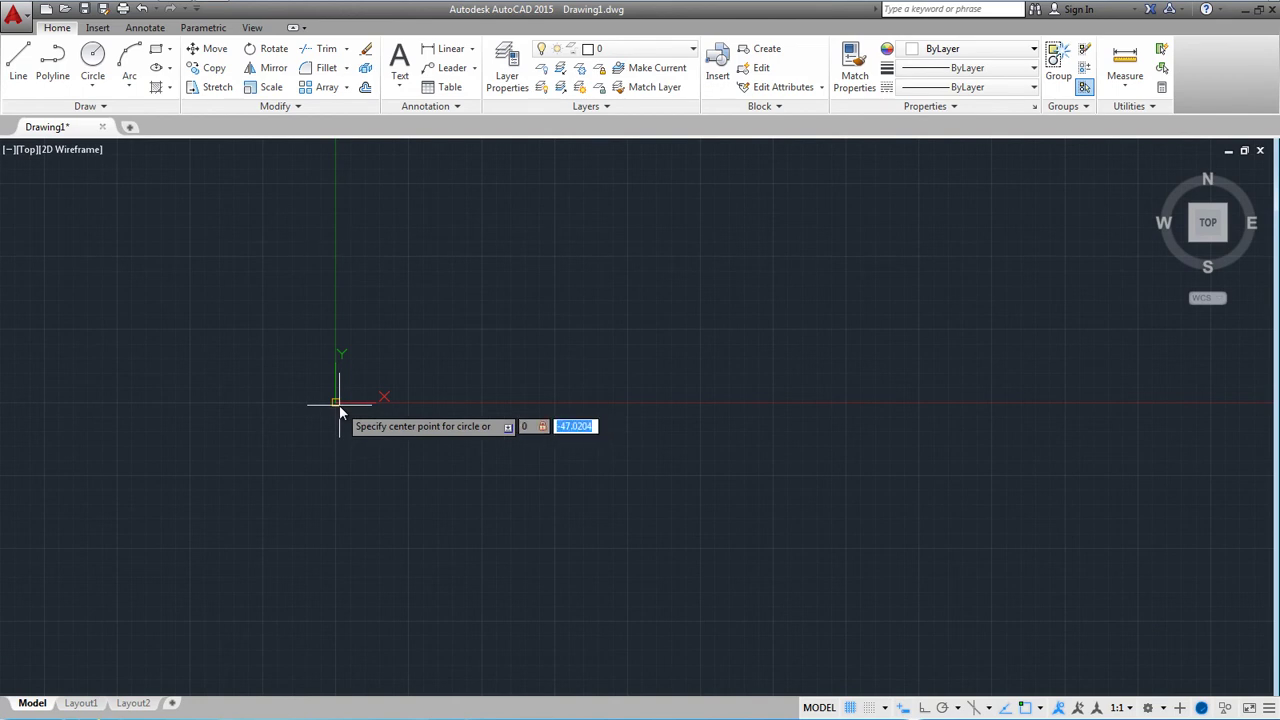
text(0)
key(Return)
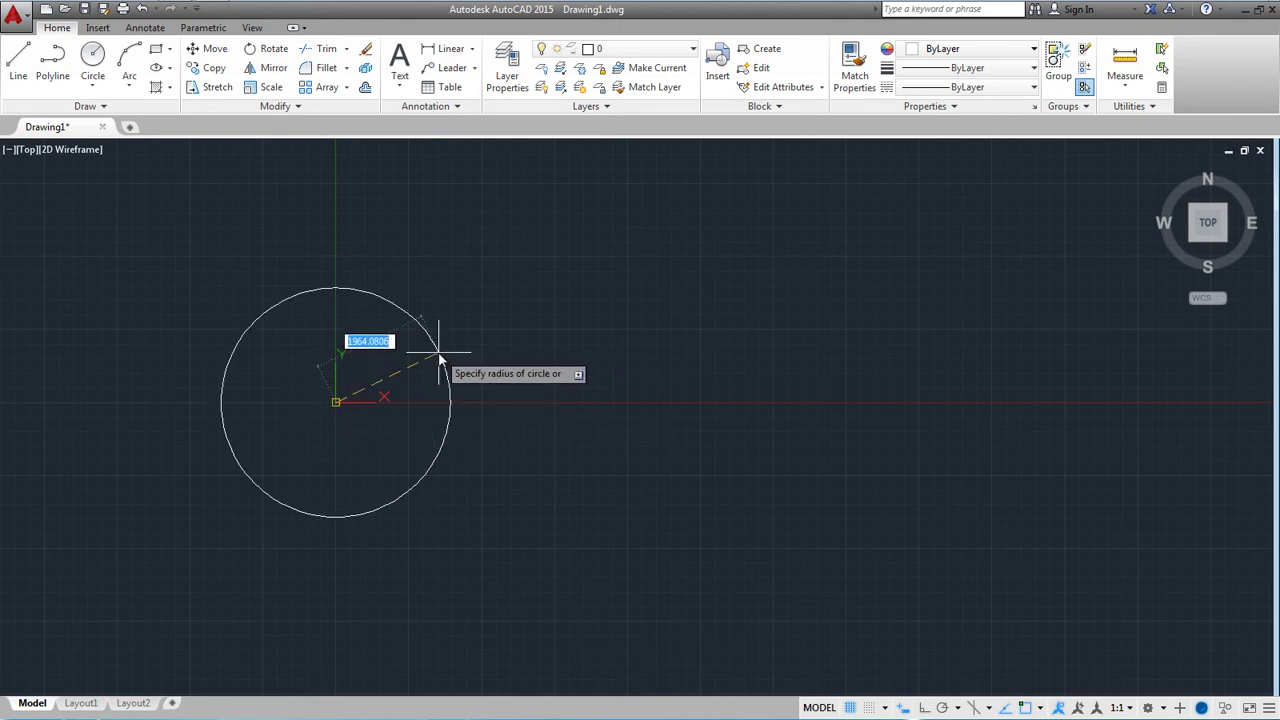
Give the origin-centred circle a radius of 60.
scroll(400, 380, up, 4)
scroll(380, 380, down, 4)
scroll(330, 410, up, 3)
scroll(308, 423, down, 2)
scroll(270, 445, down, 4)
scroll(240, 465, up, 5)
scroll(340, 372, up, 5)
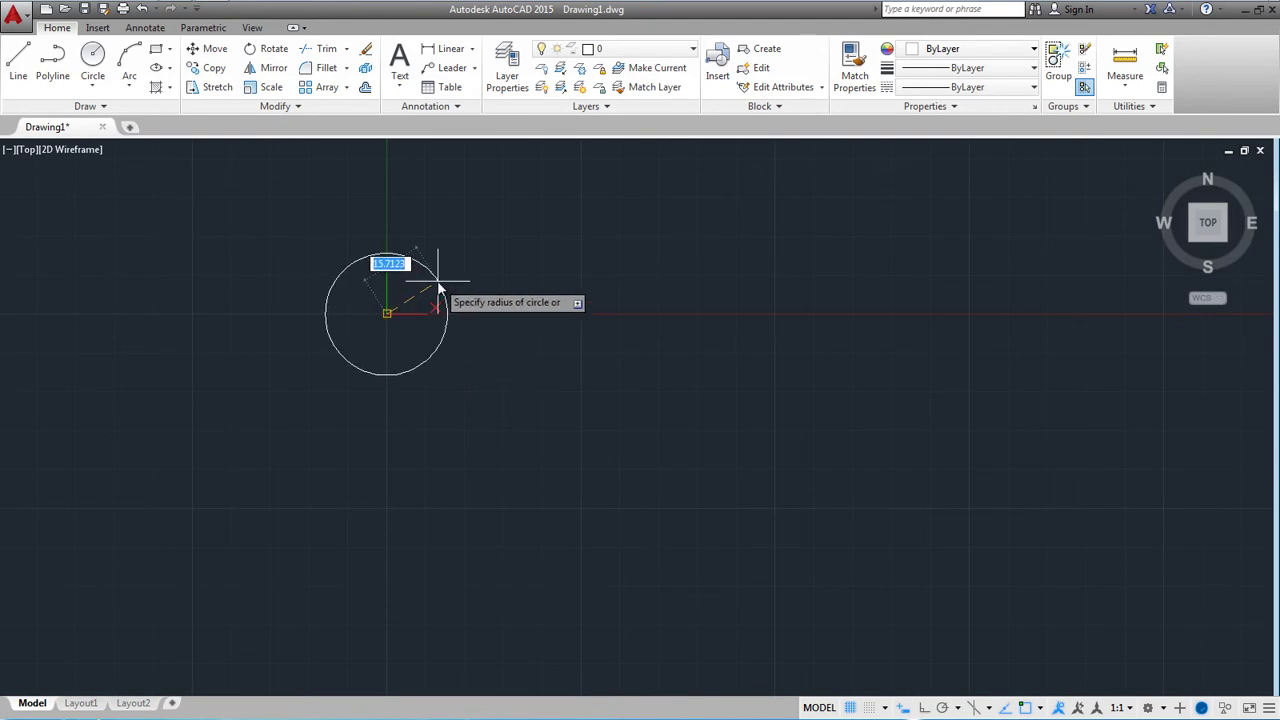
text(60)
key(Return)
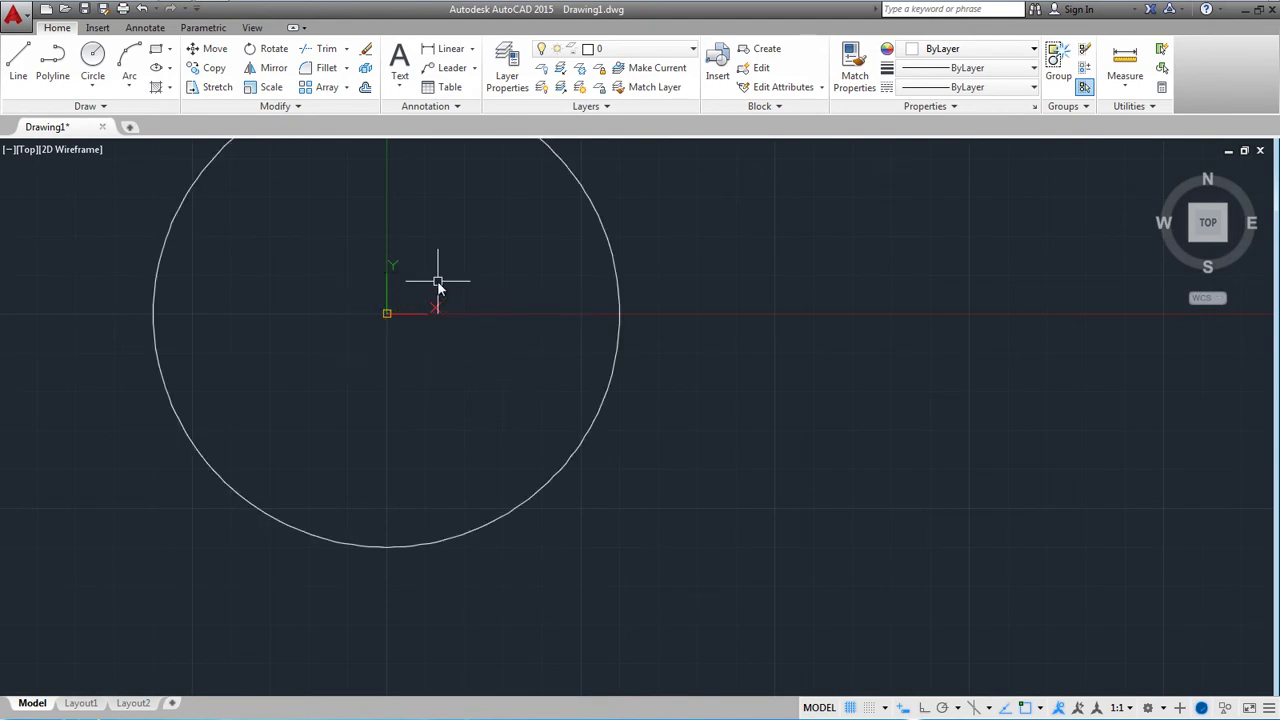
scroll(455, 405, down, 2)
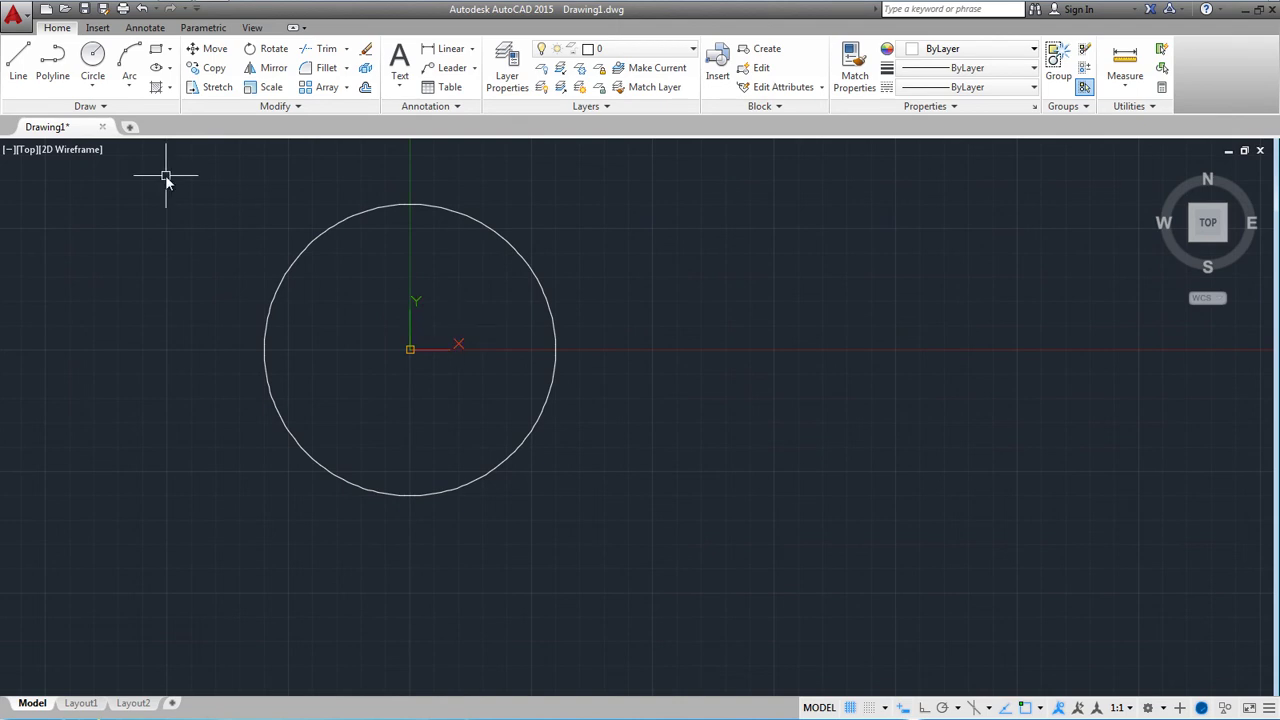
Draw a Center, Diameter circle of diameter 30 on the big circle's right quadrant.
click(92, 87)
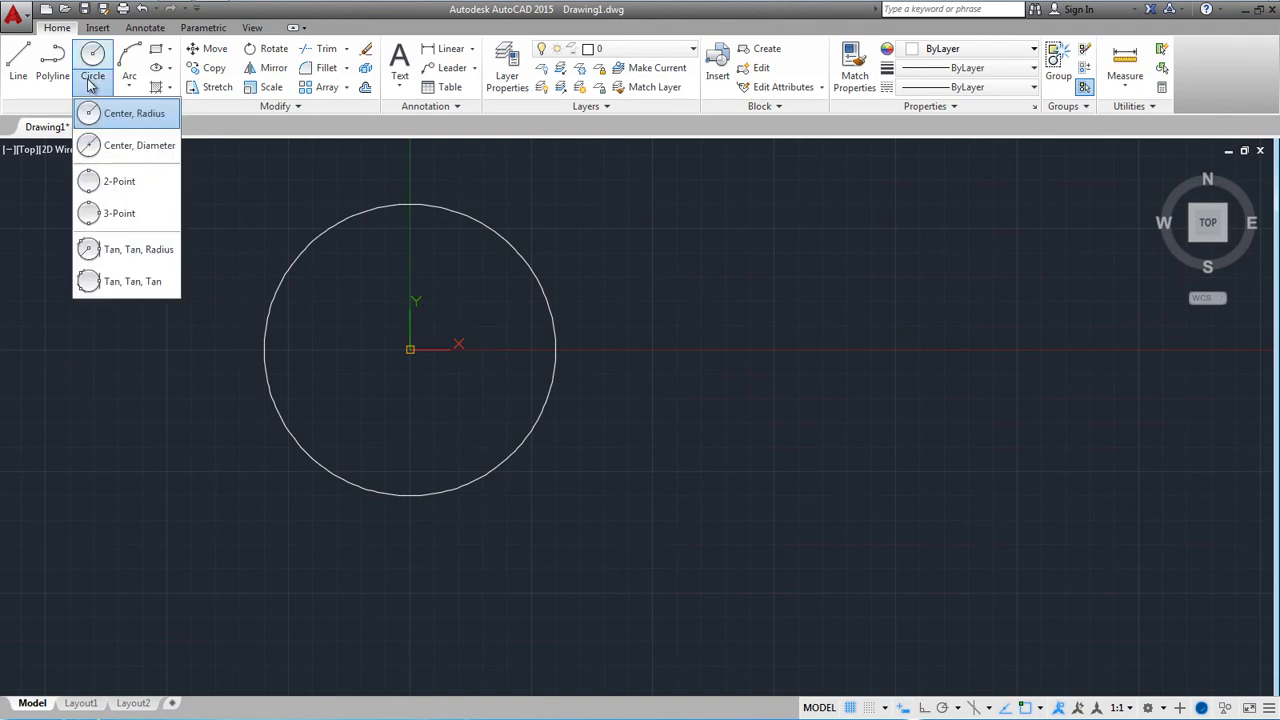
click(117, 148)
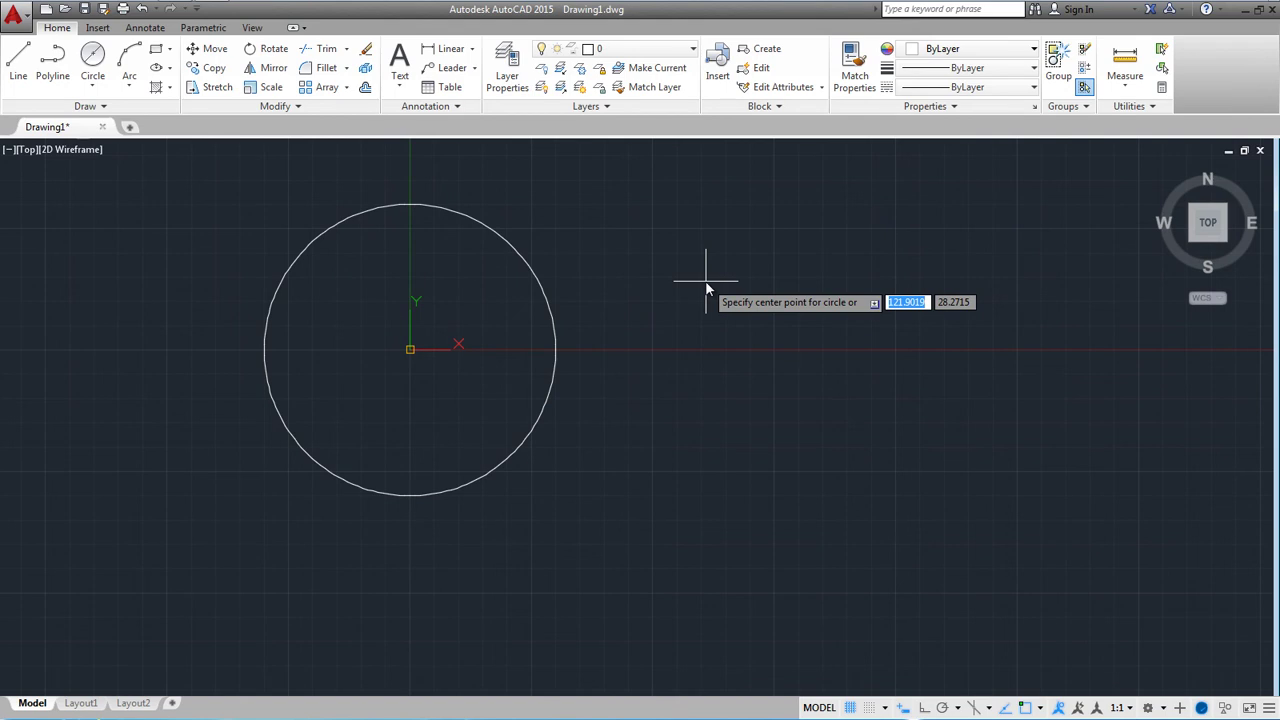
click(556, 352)
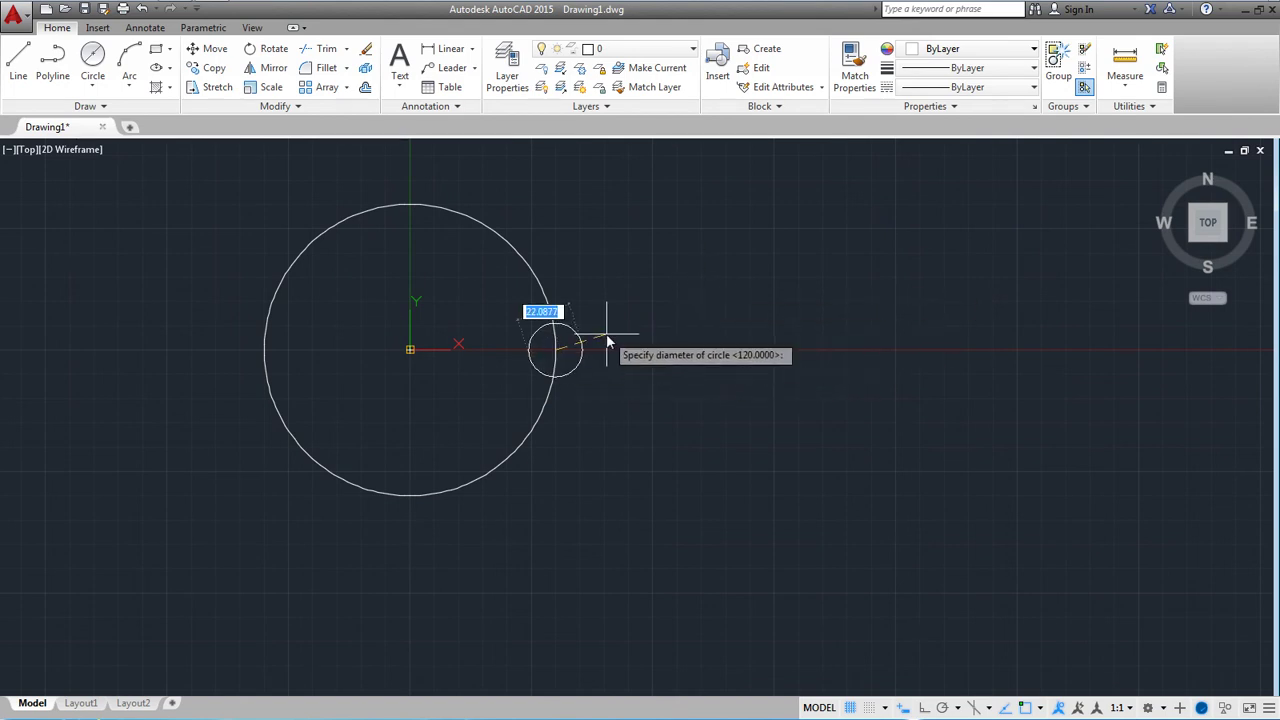
text(30)
key(Return)
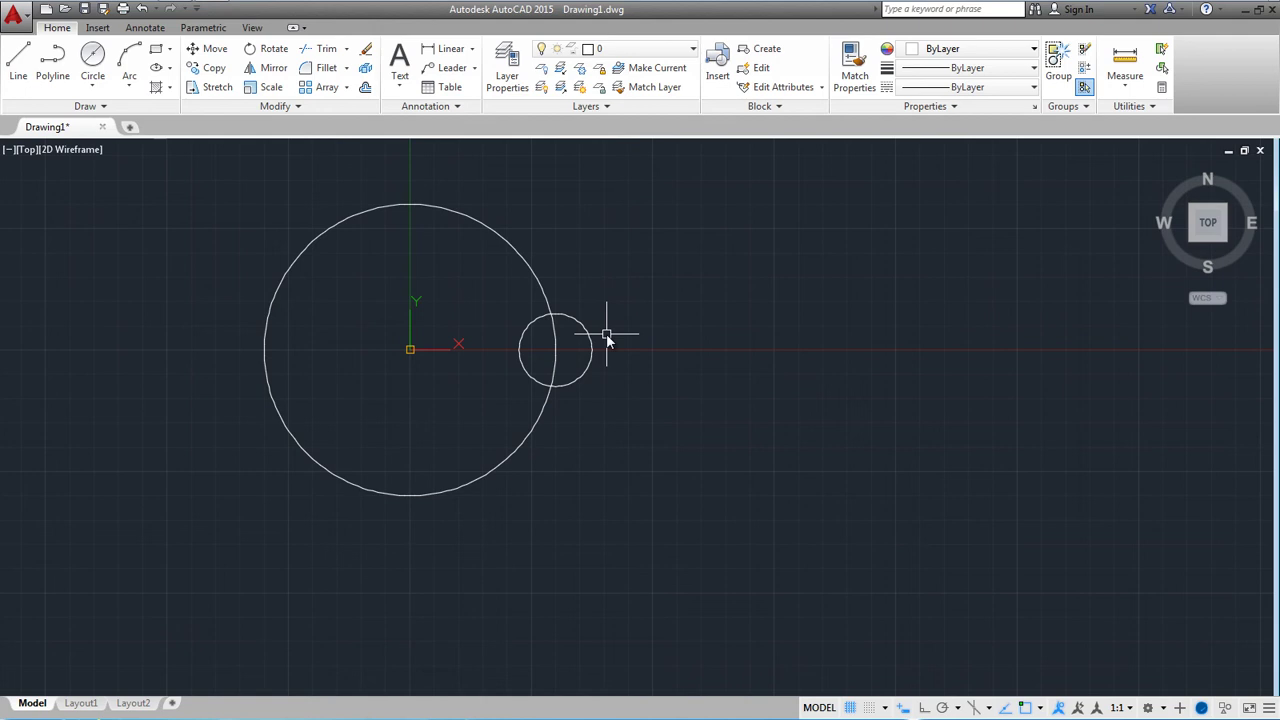
text(c)
key(Return)
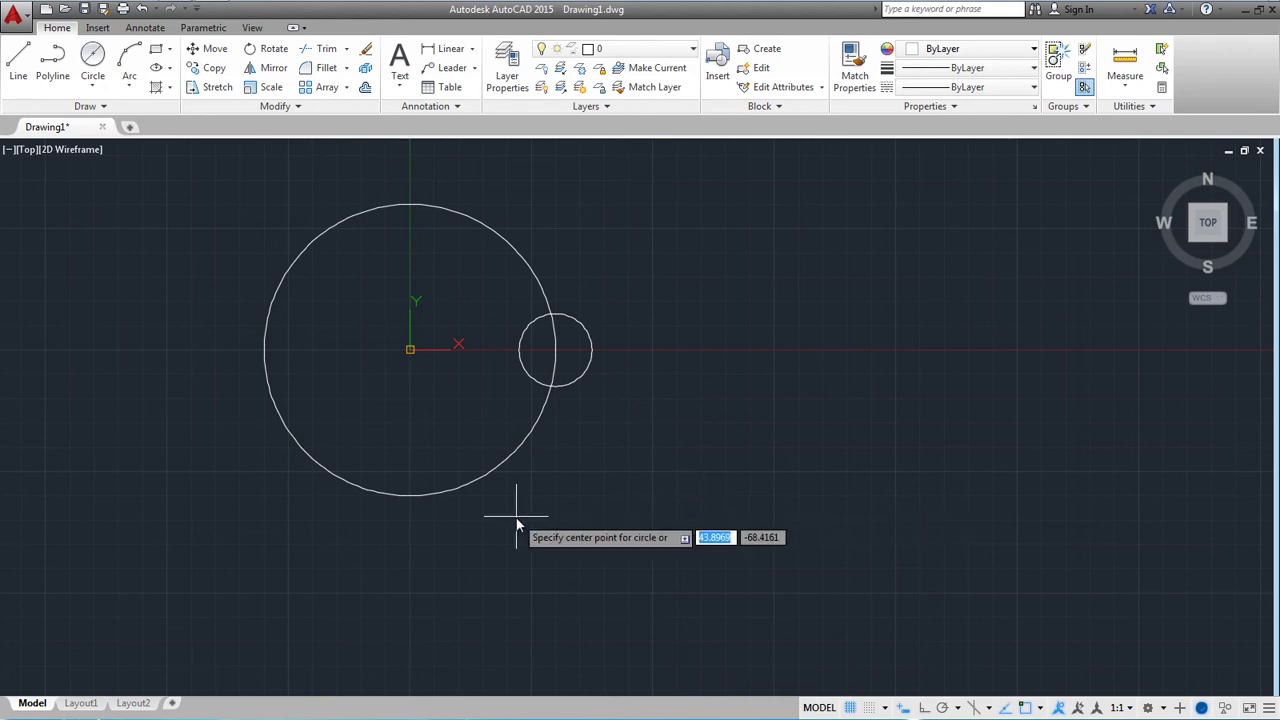
Centre a diameter-30 circle on the large circle's bottom quadrant.
click(411, 497)
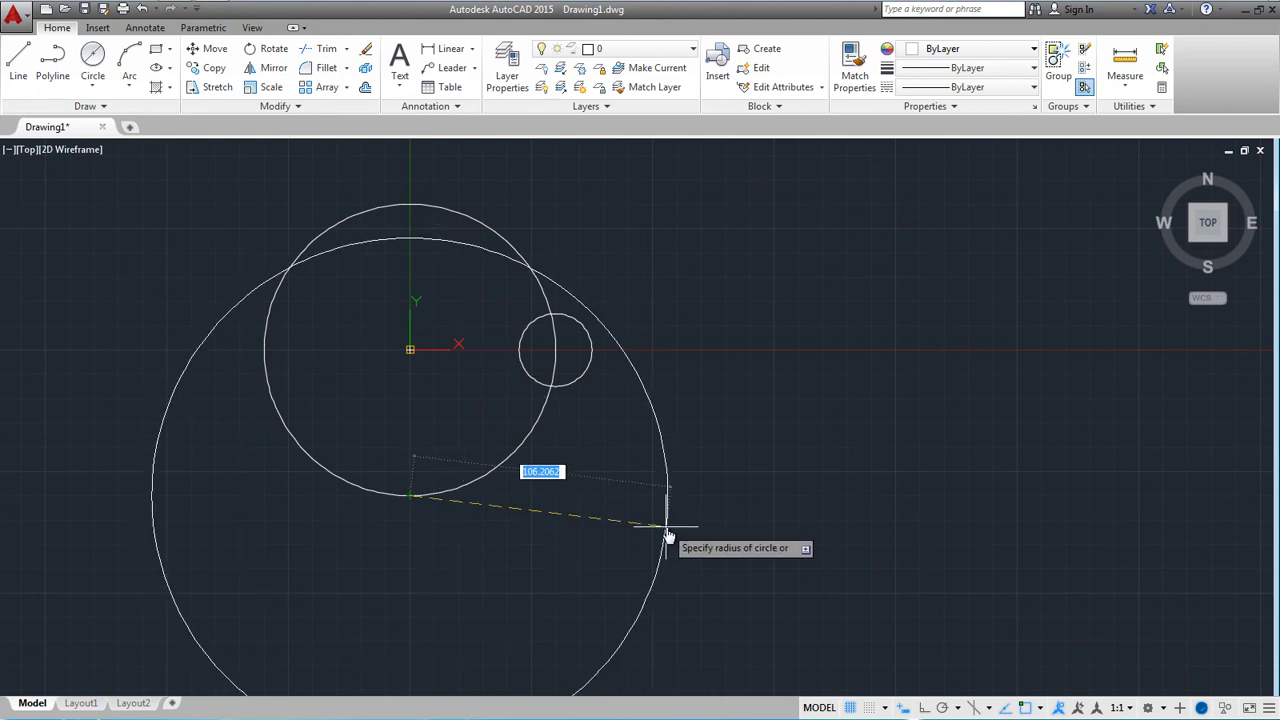
text(d)
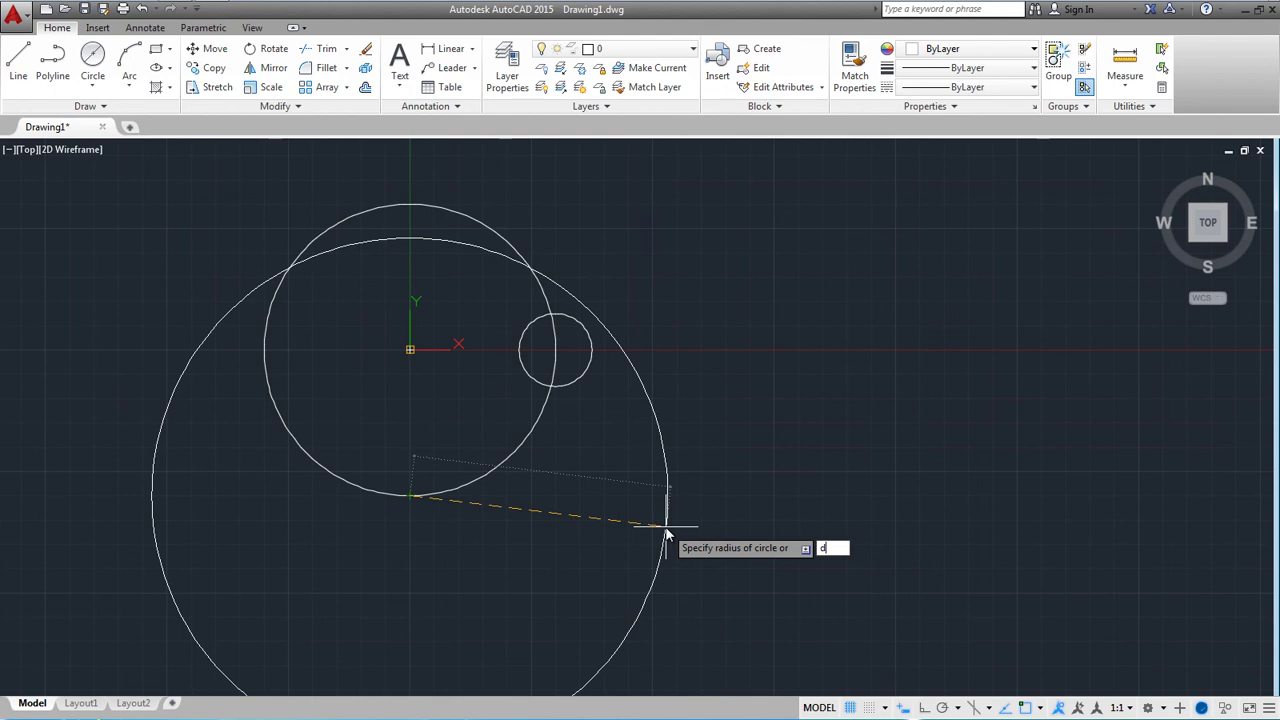
key(Return)
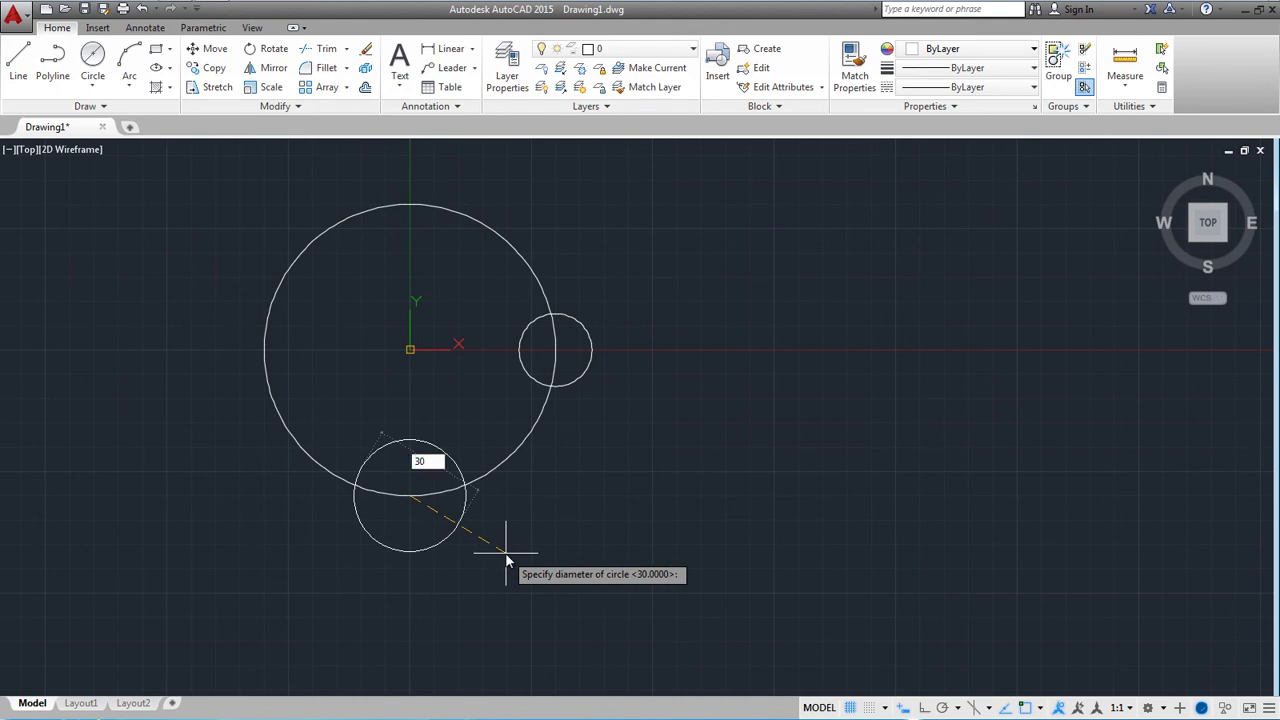
key(Return)
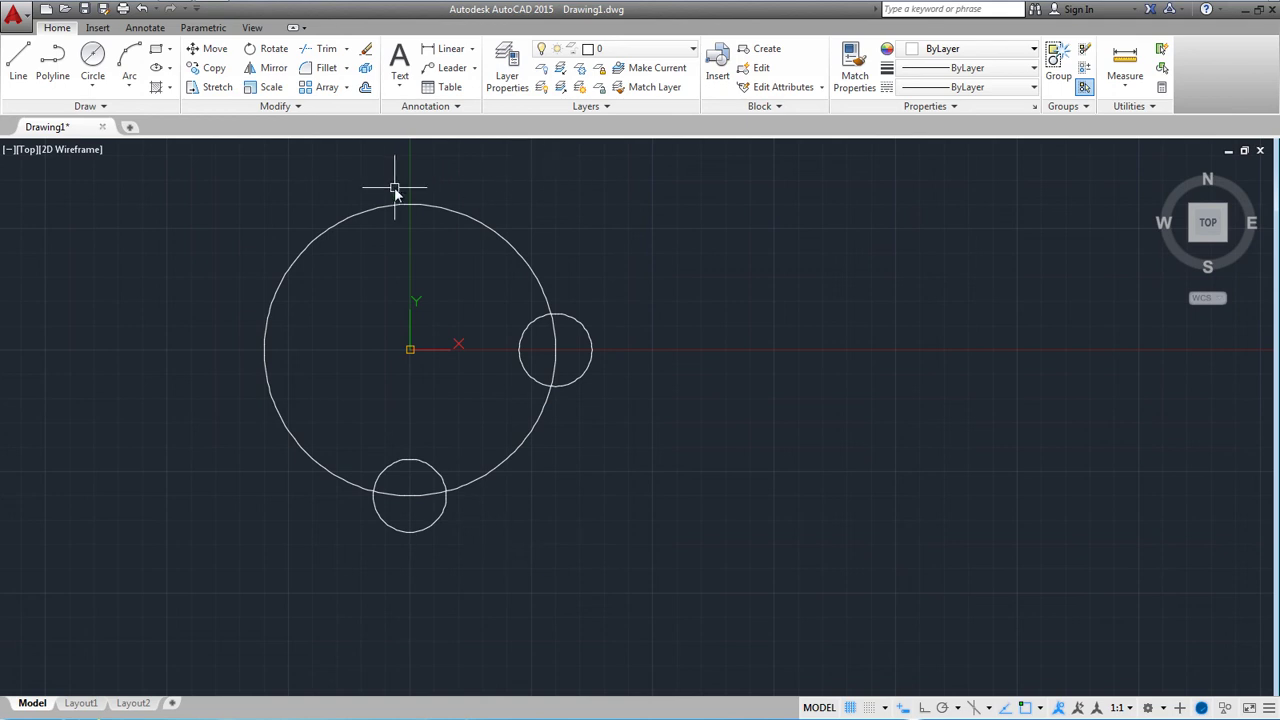
Draw a diagonal line to the right of the circles.
click(92, 86)
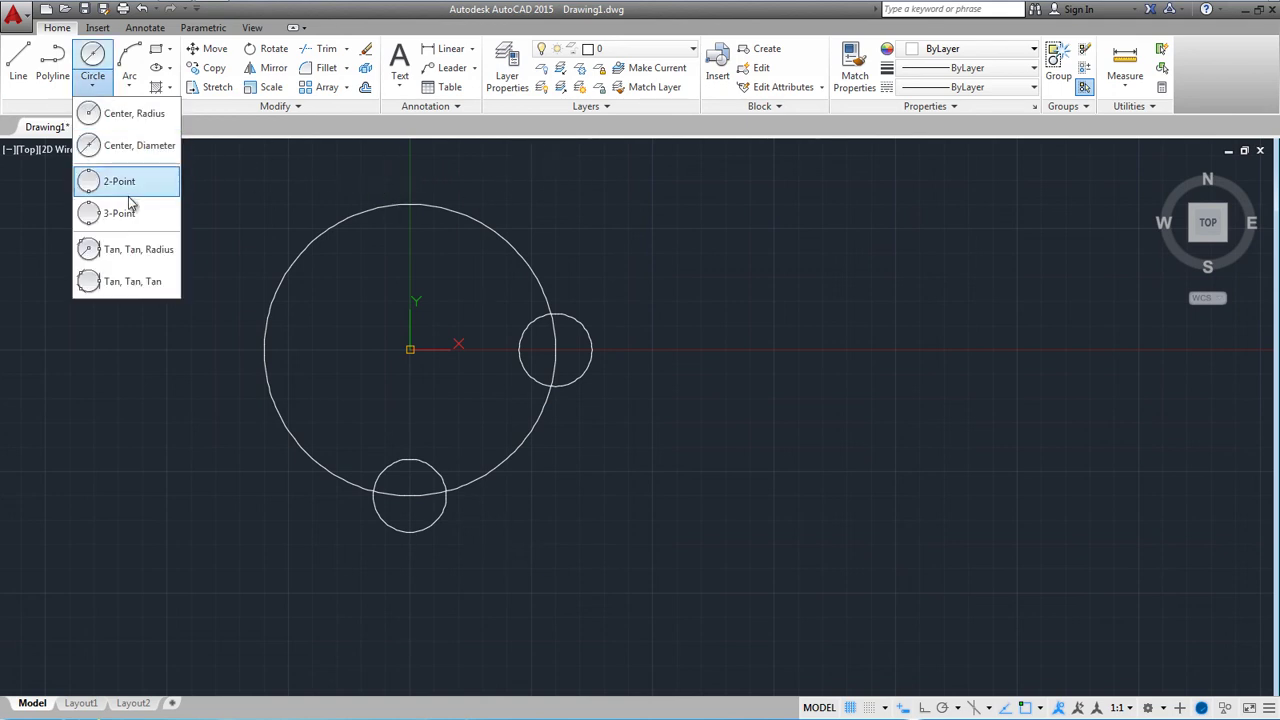
click(18, 60)
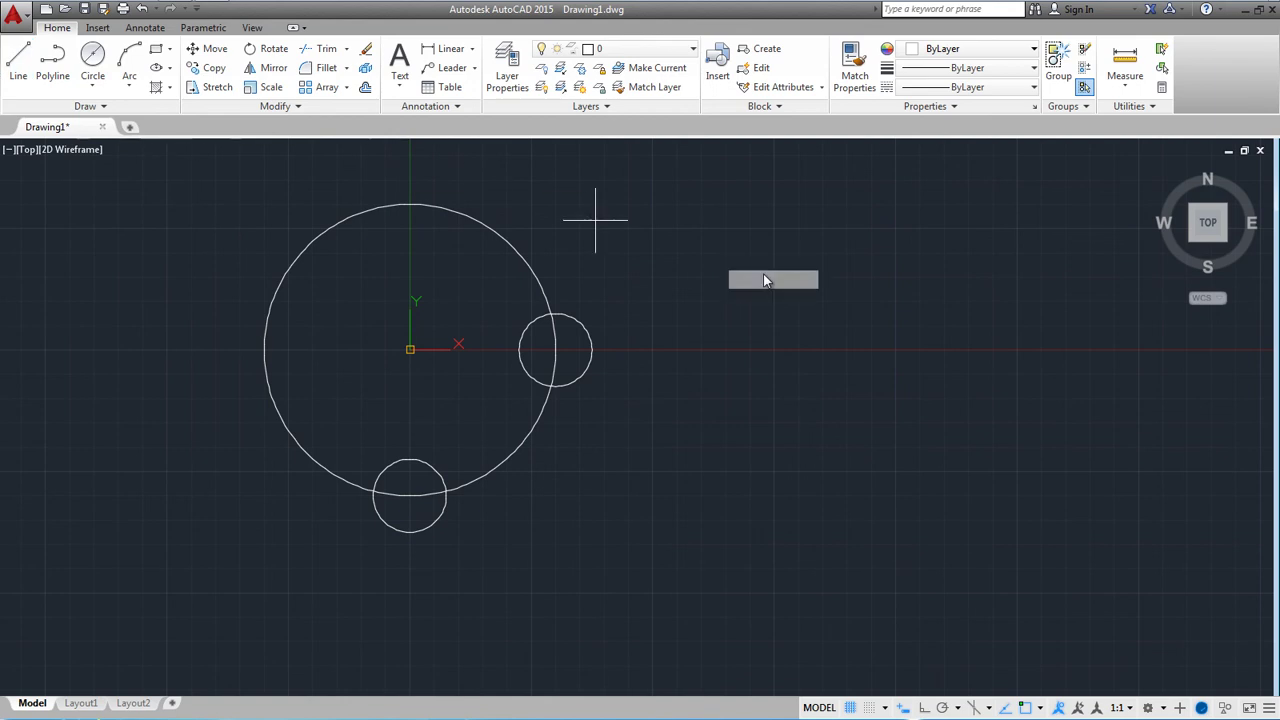
click(842, 295)
click(729, 439)
right_click(856, 343)
click(898, 373)
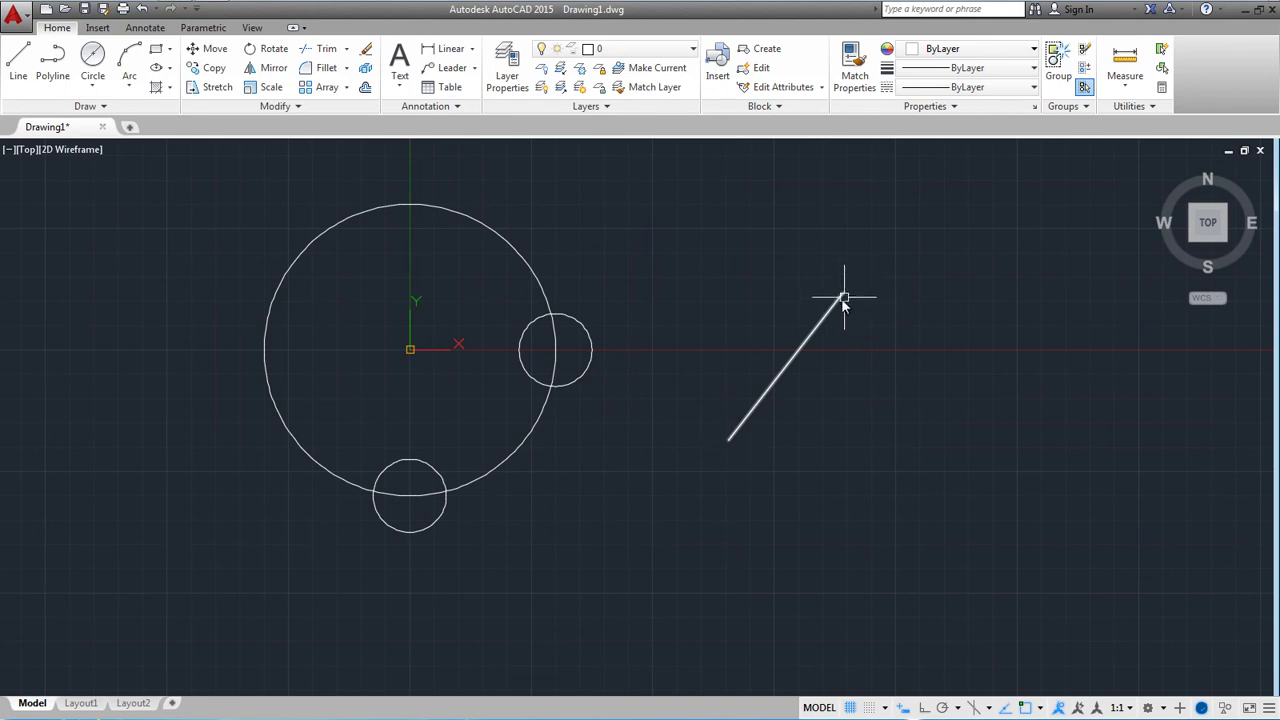
Draw a 2-Point circle whose diameter spans the diagonal line's two endpoints.
click(92, 84)
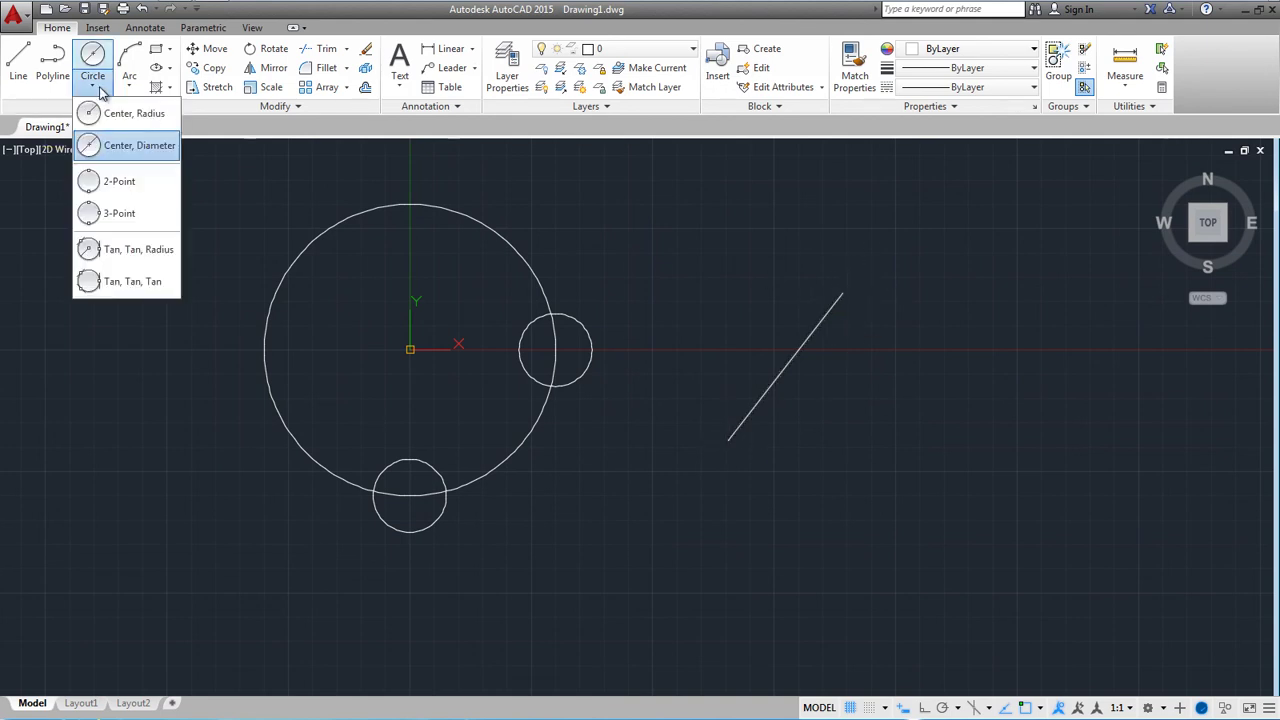
click(120, 182)
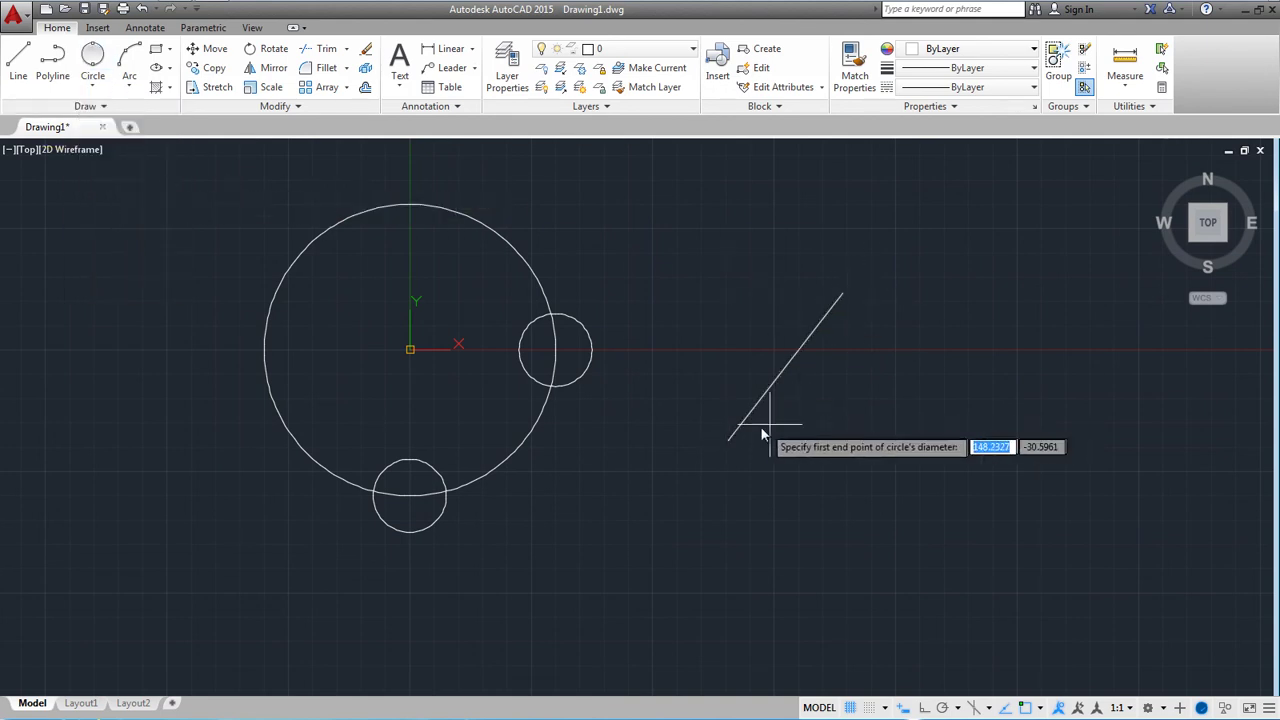
click(727, 442)
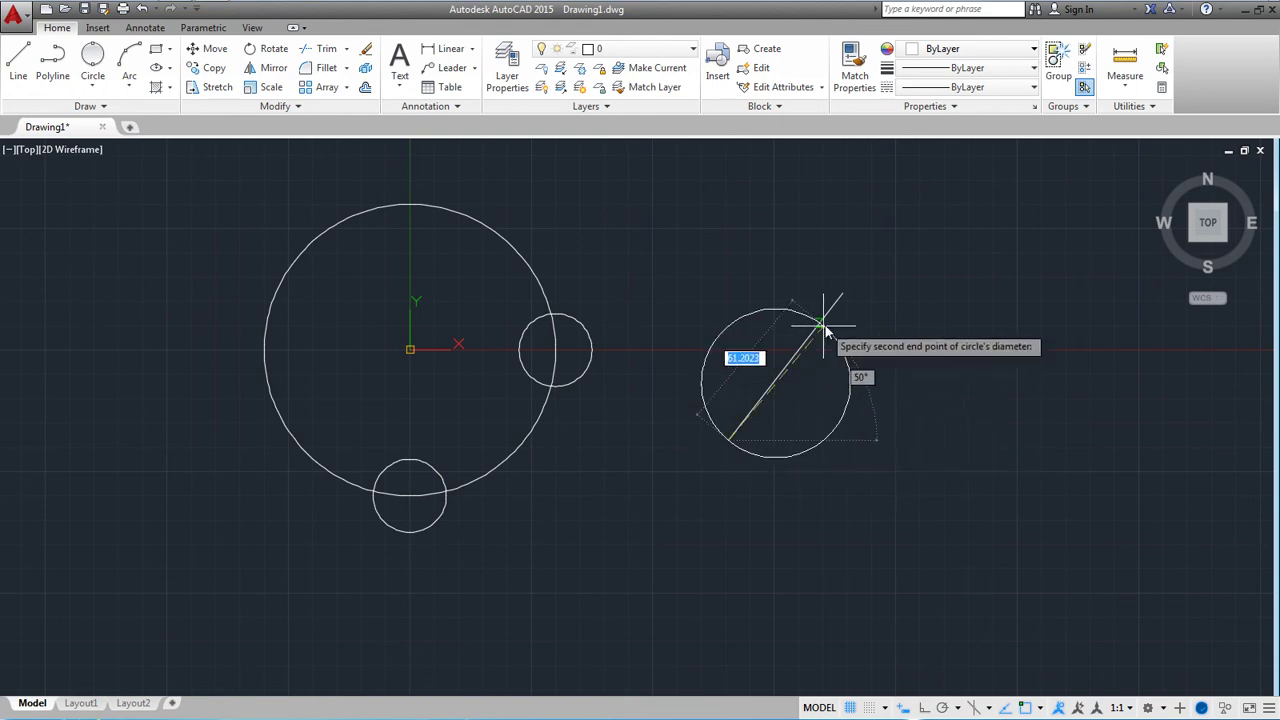
click(843, 296)
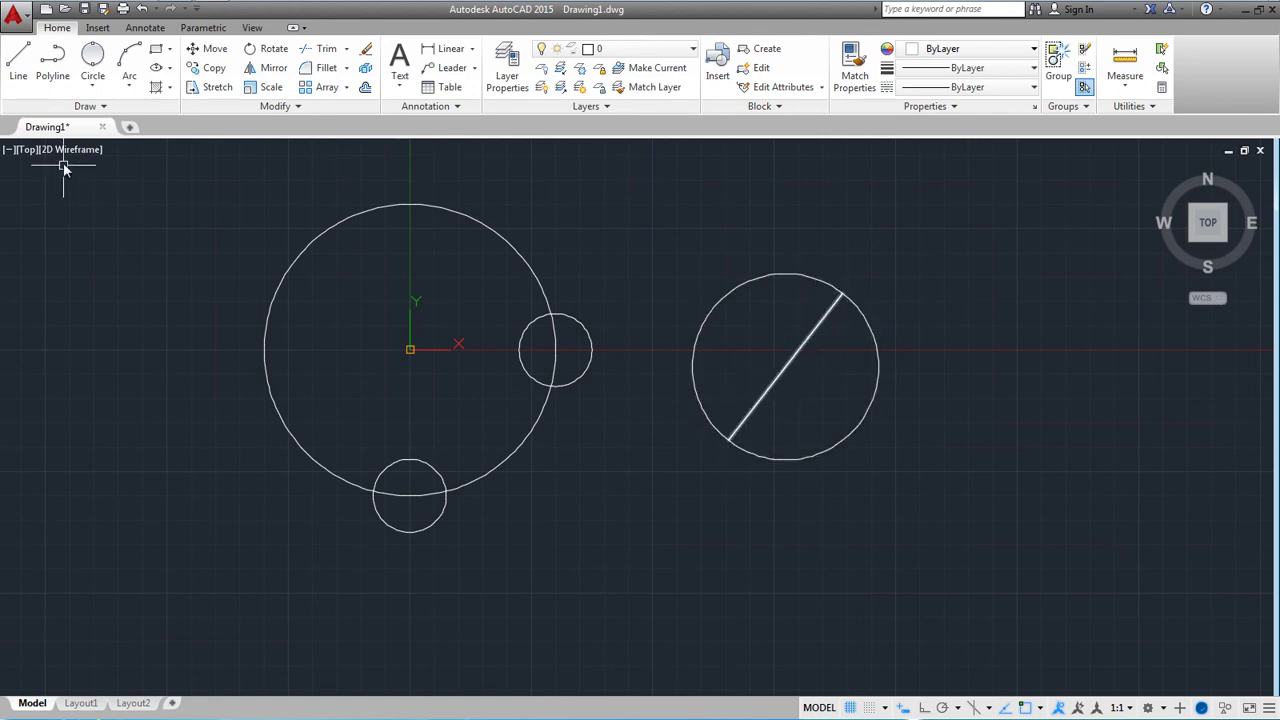
Add a line from the circle's centre down to the right, then delete that circle.
click(92, 87)
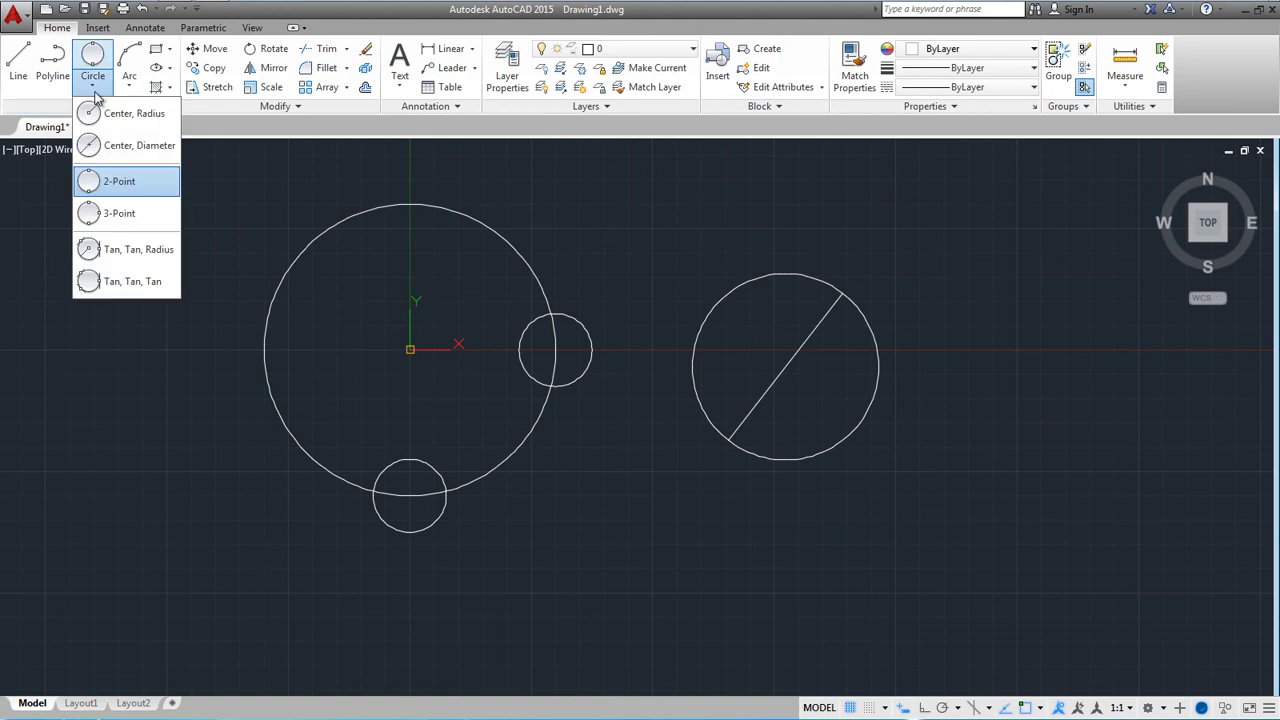
click(127, 214)
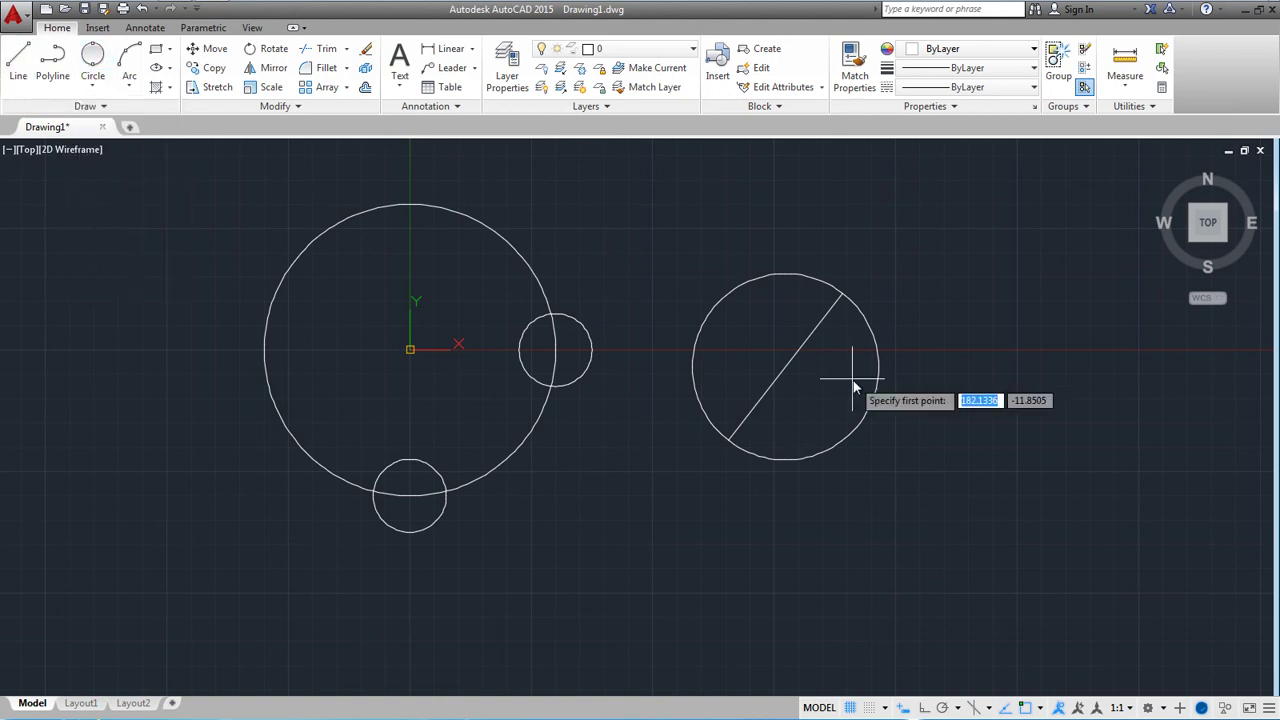
click(787, 368)
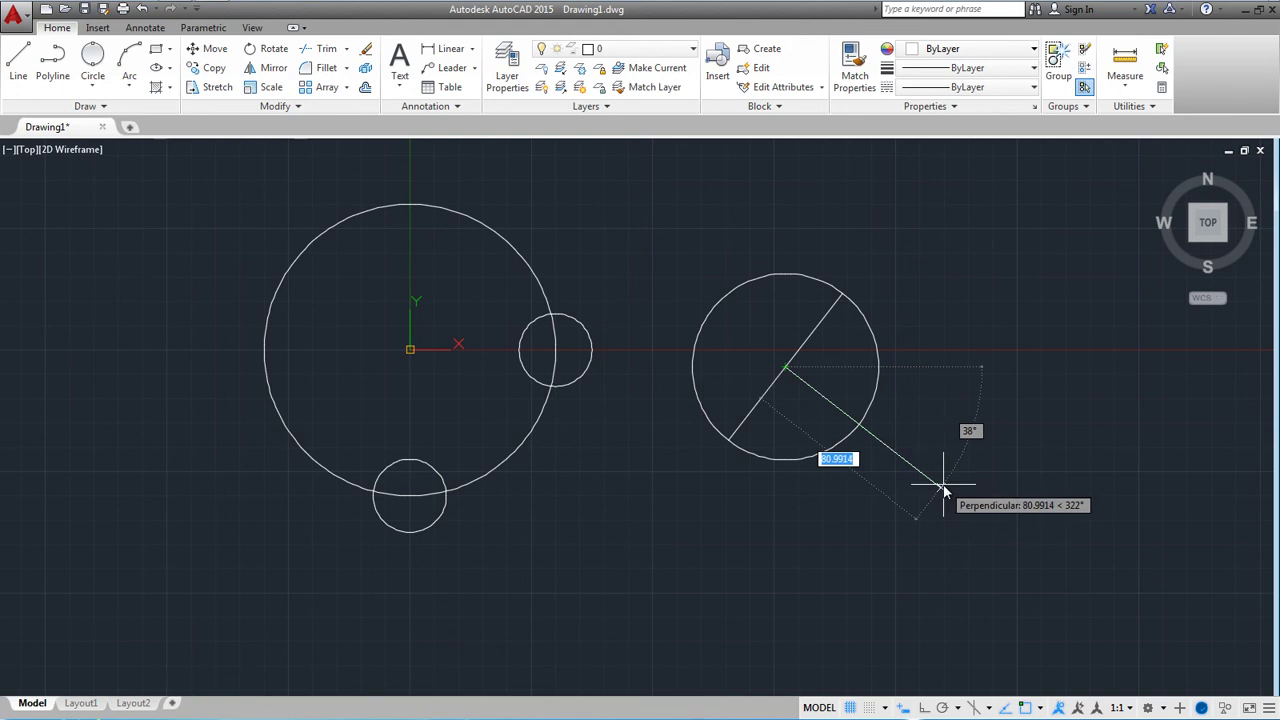
click(950, 465)
key(Escape)
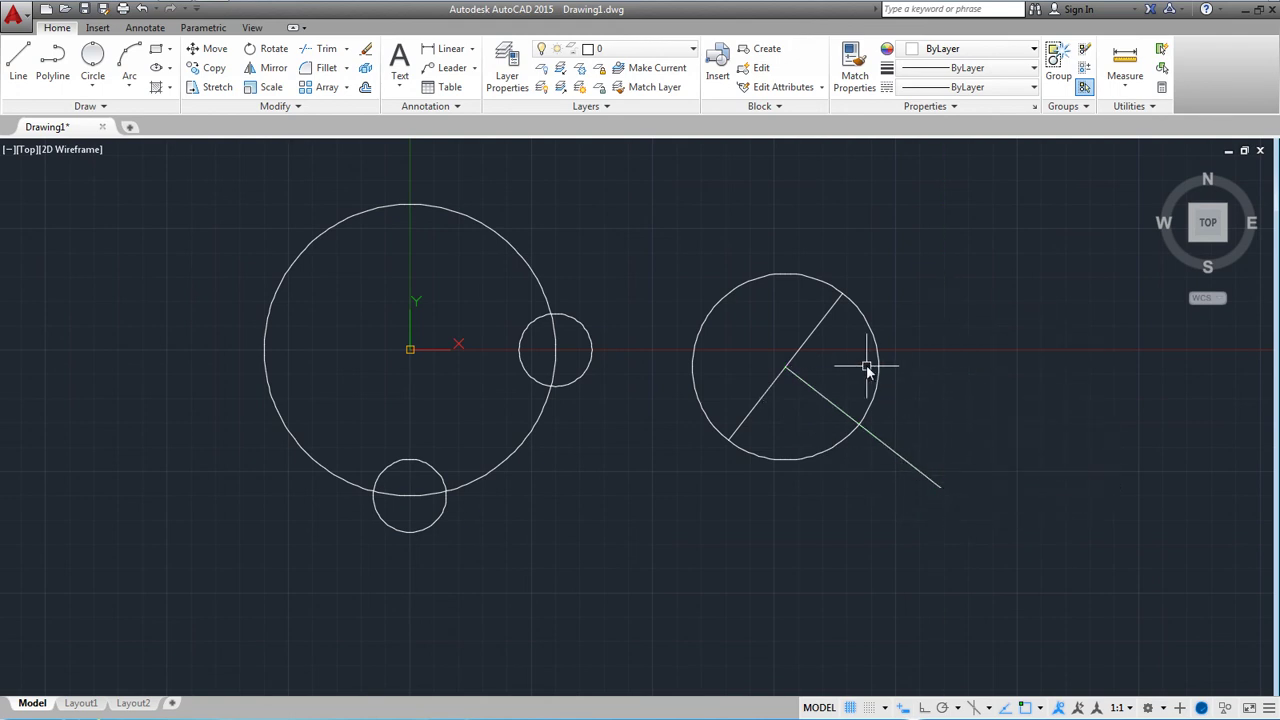
click(876, 362)
key(Delete)
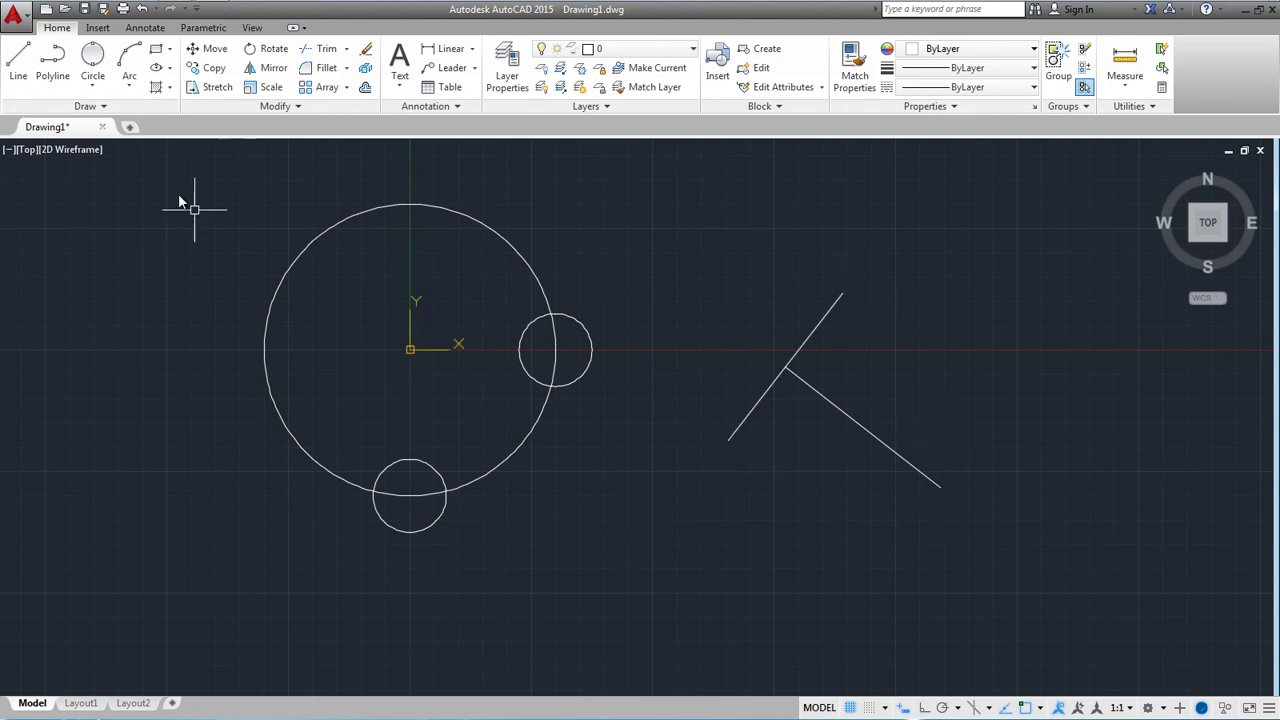
Draw a 3-Point circle through the diagonal line's ends and the new line's far end.
click(97, 87)
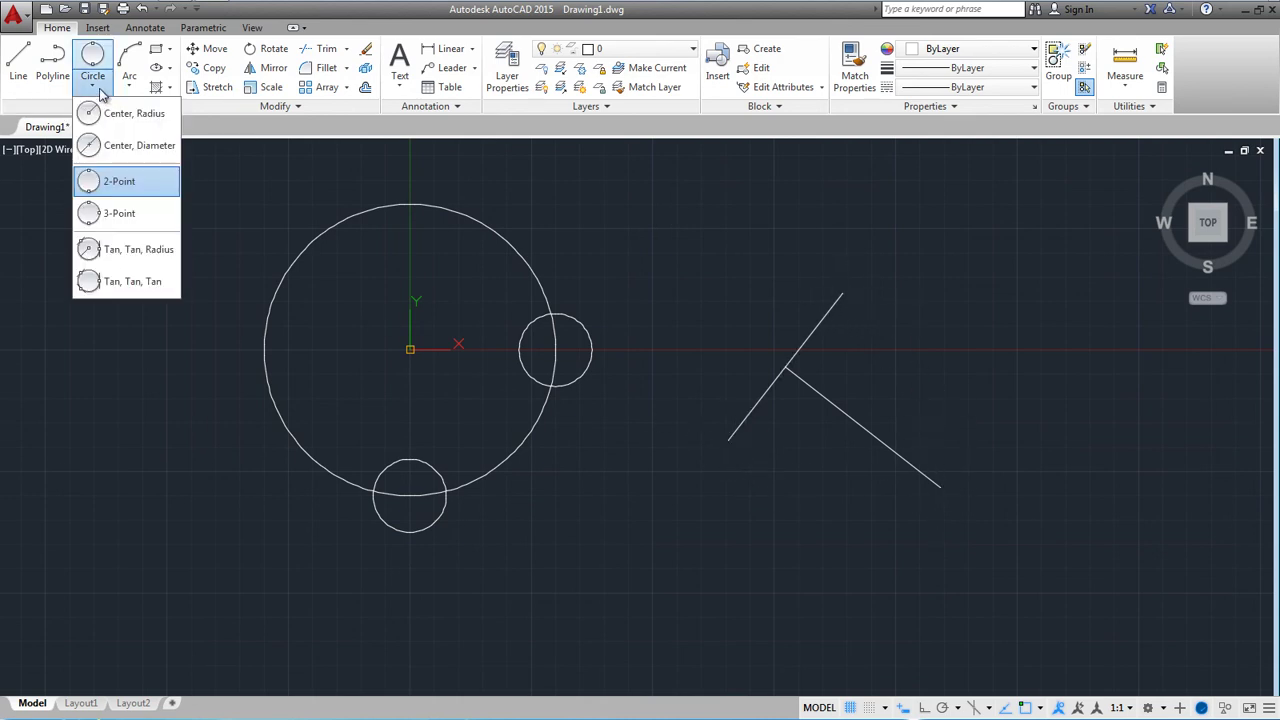
click(118, 214)
click(729, 438)
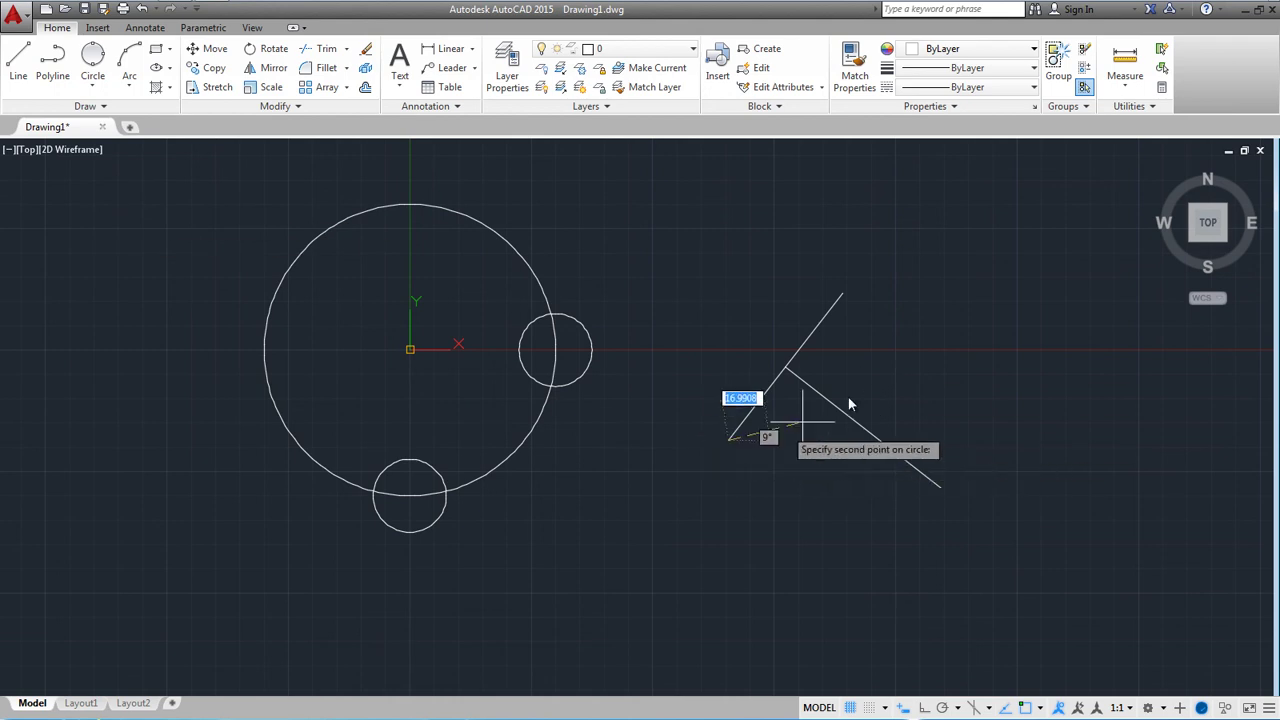
click(843, 294)
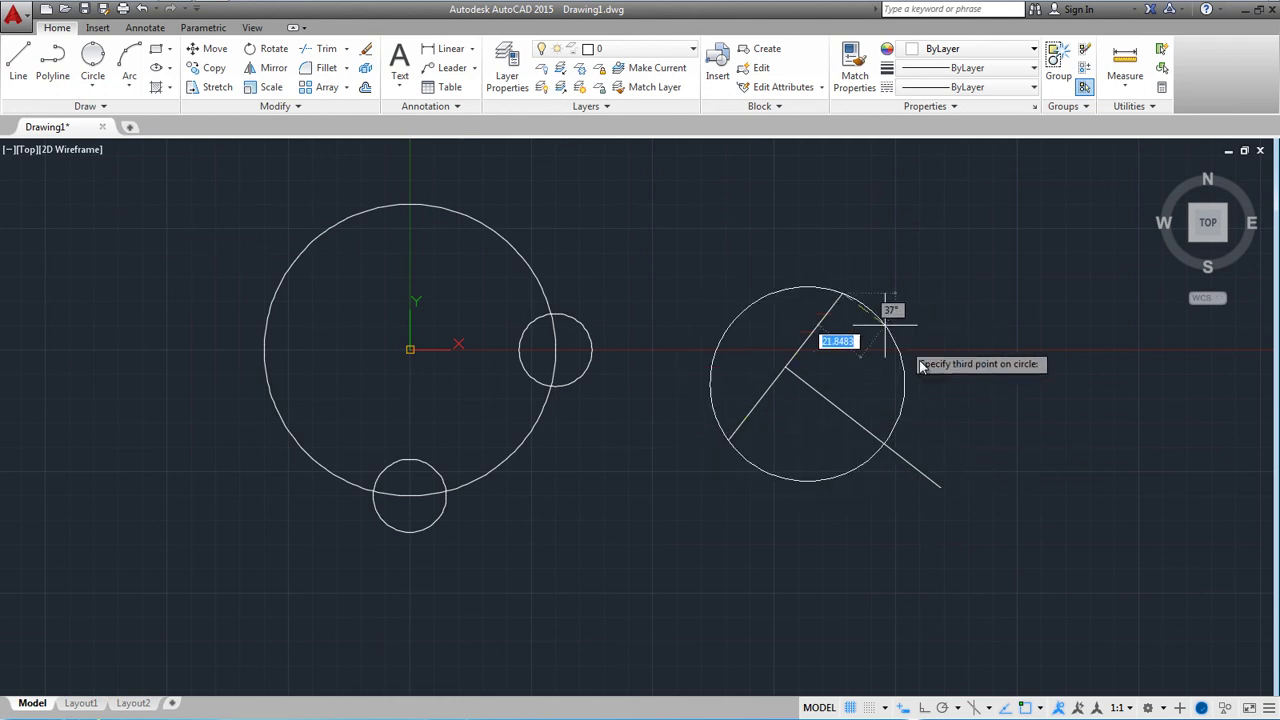
click(940, 488)
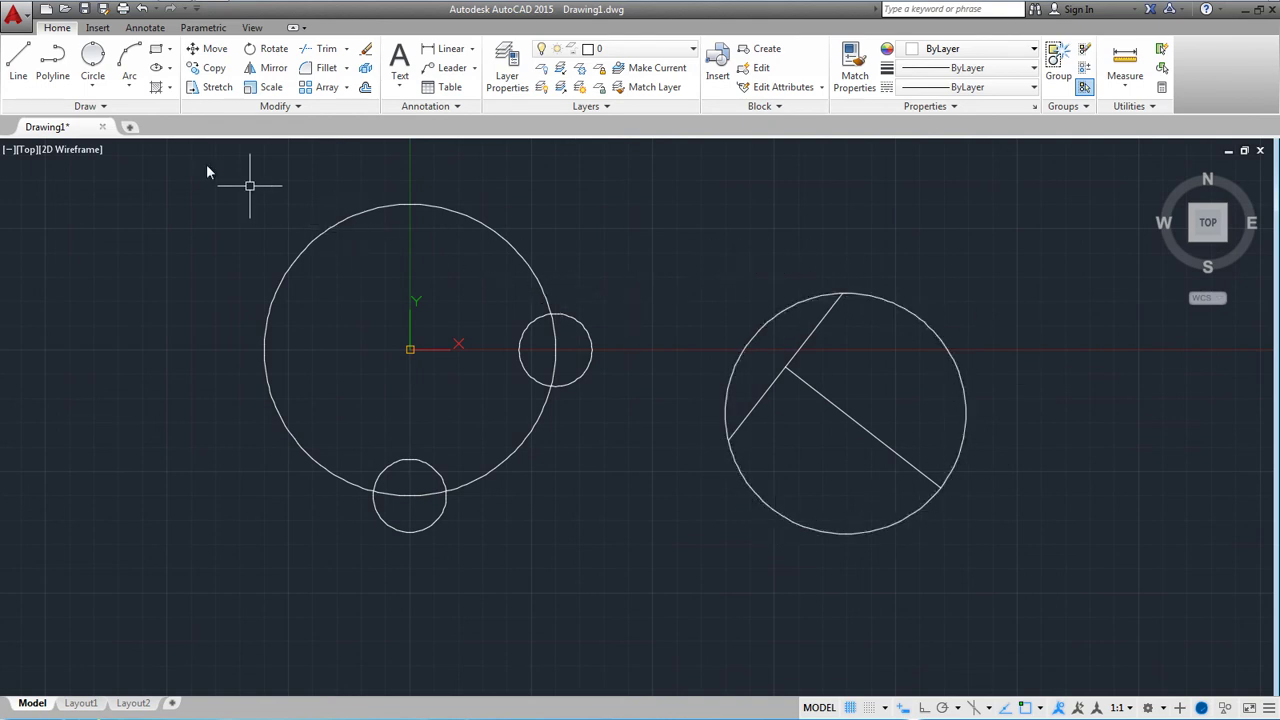
Draw a Tan, Tan, Radius circle of radius 25 against the two angled lines.
click(93, 88)
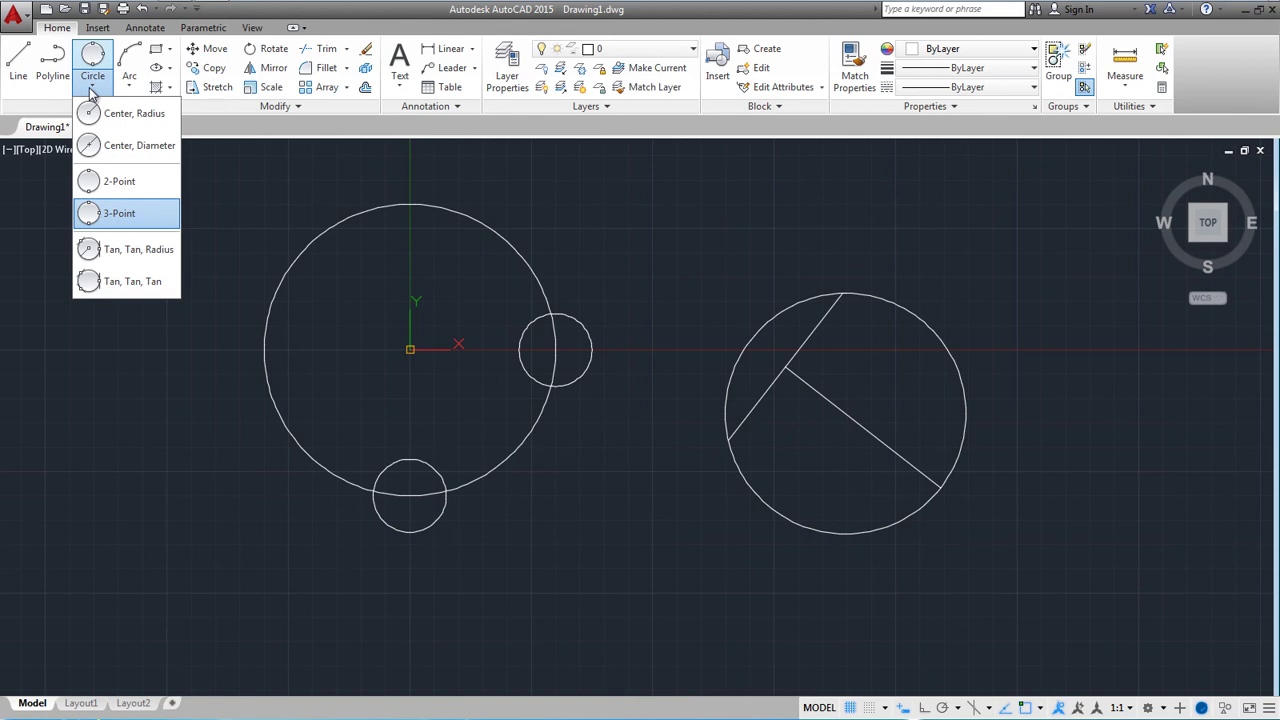
click(138, 257)
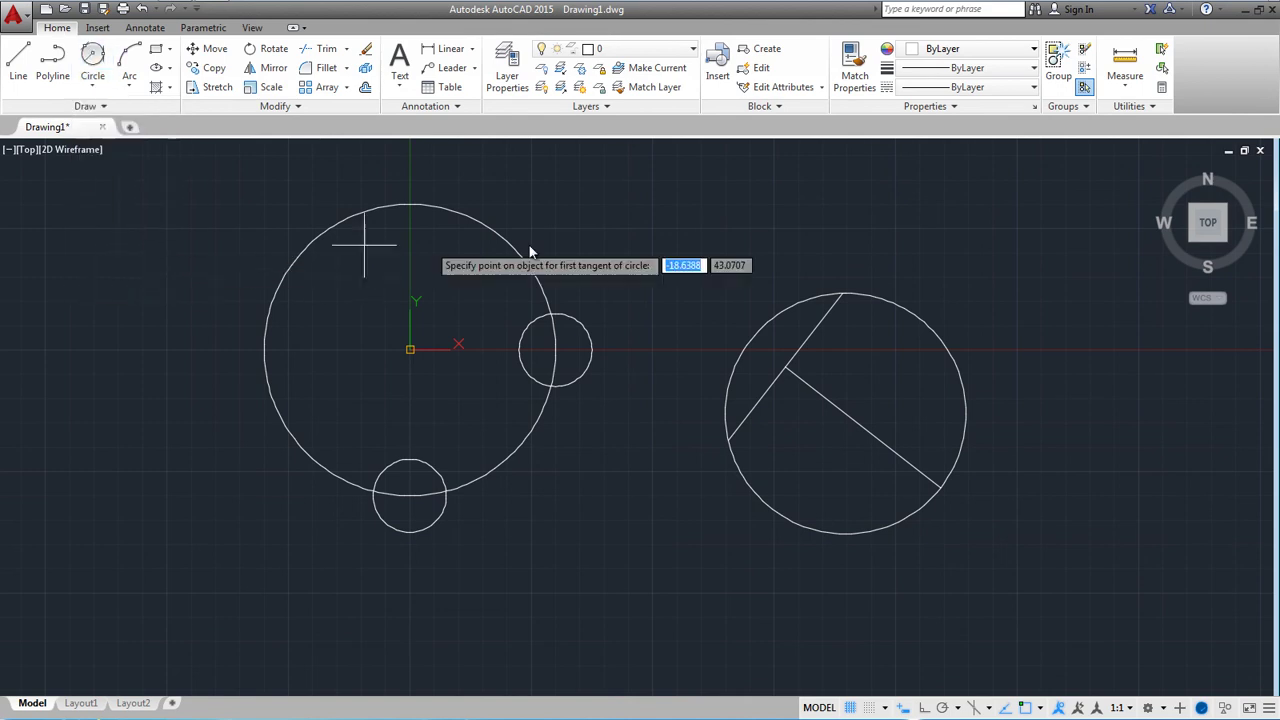
click(810, 342)
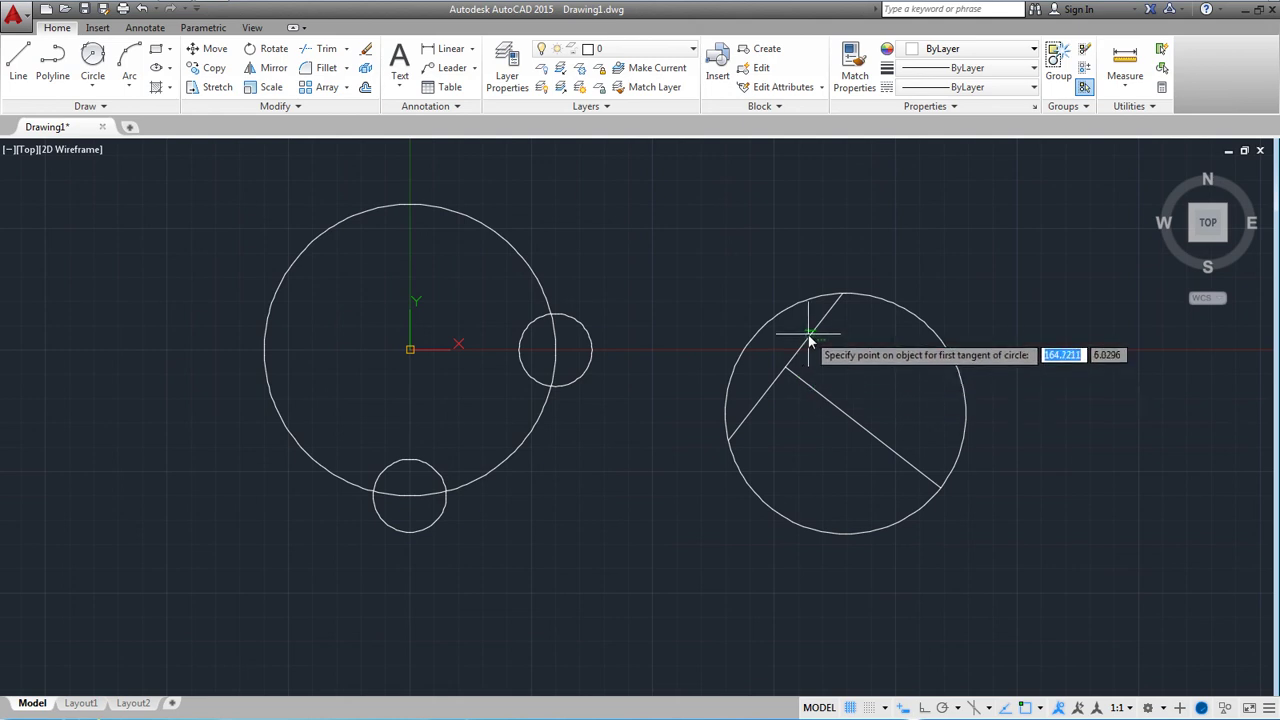
click(822, 395)
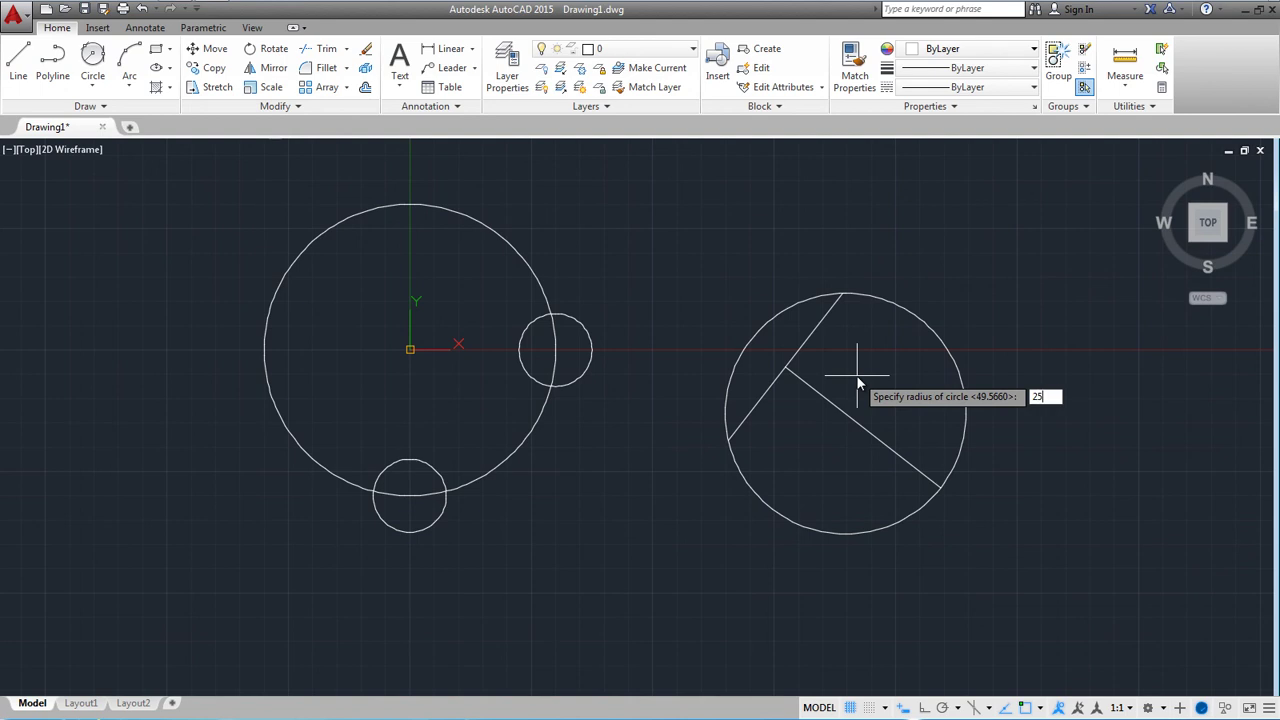
key(Return)
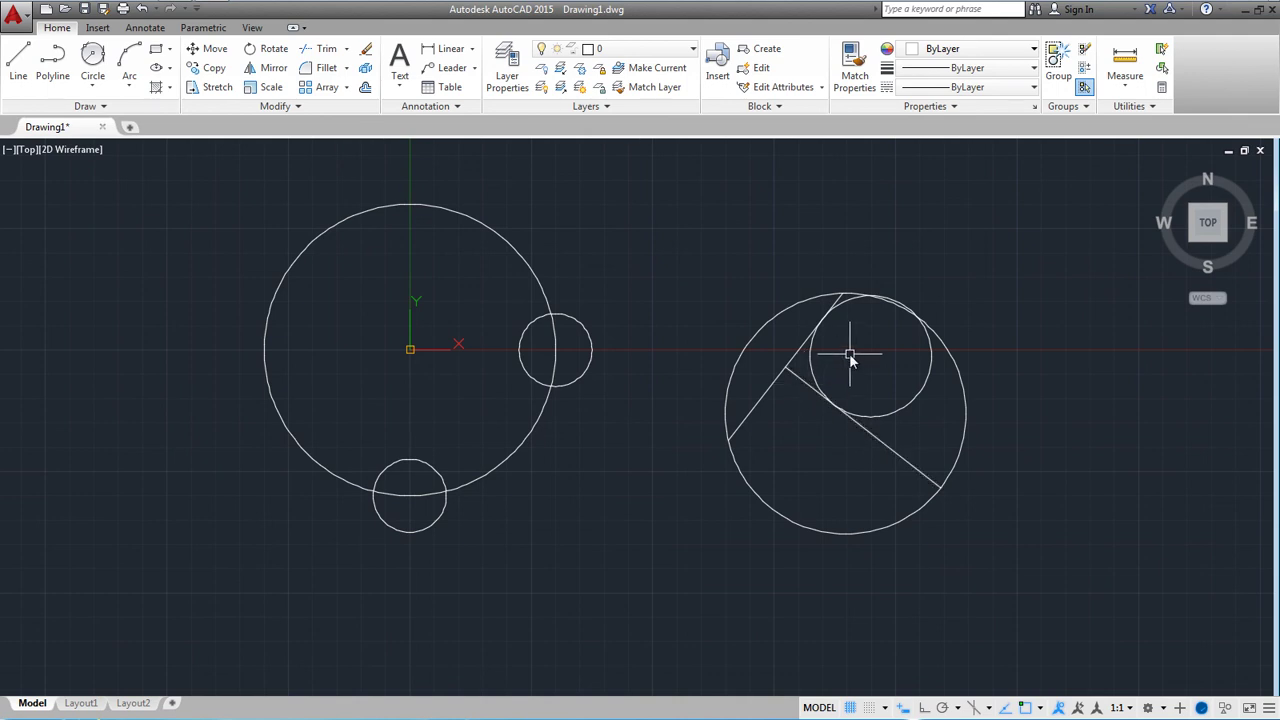
Draw a radius-100 Tan, Tan, Radius circle touching the left and right circles.
click(95, 75)
click(533, 277)
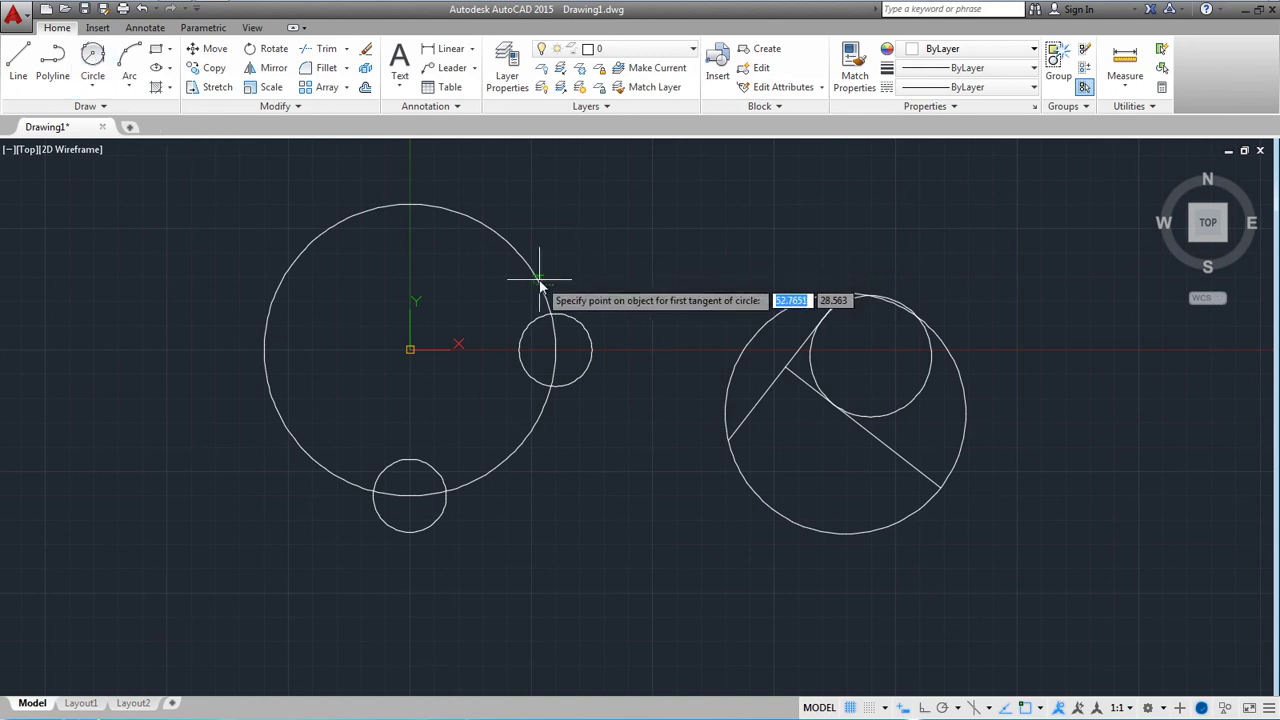
click(758, 331)
text(100)
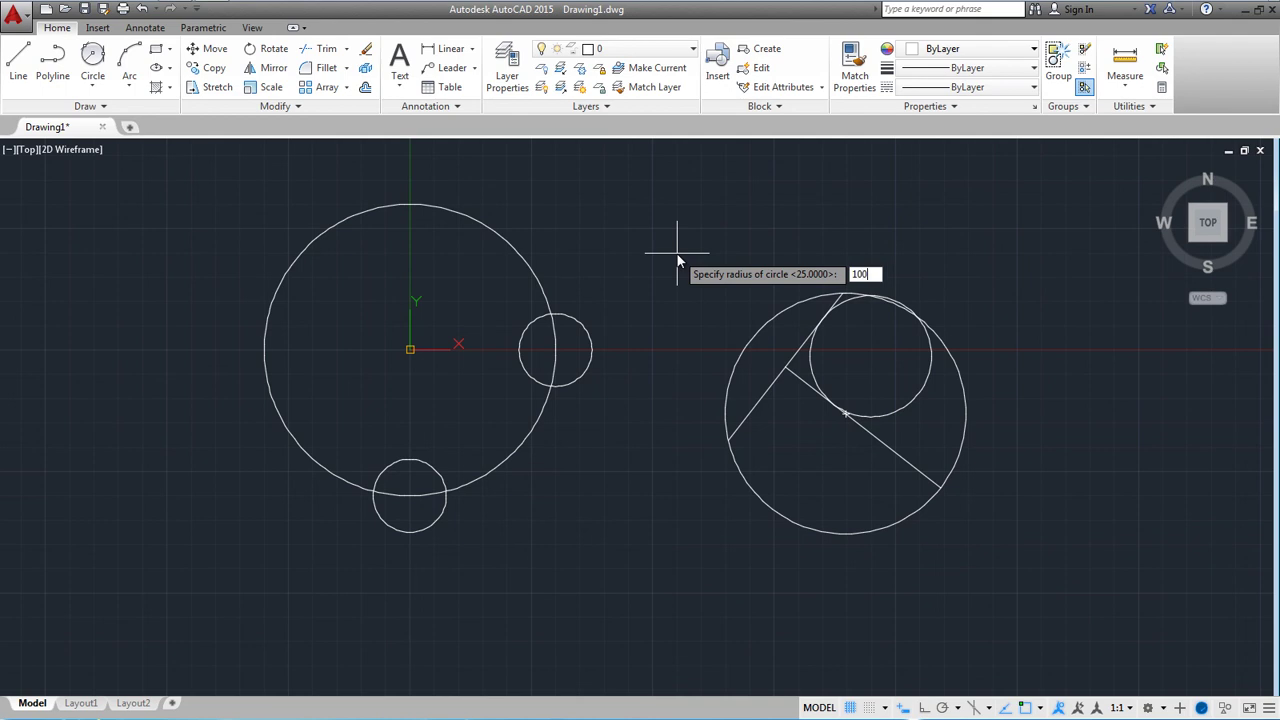
key(Return)
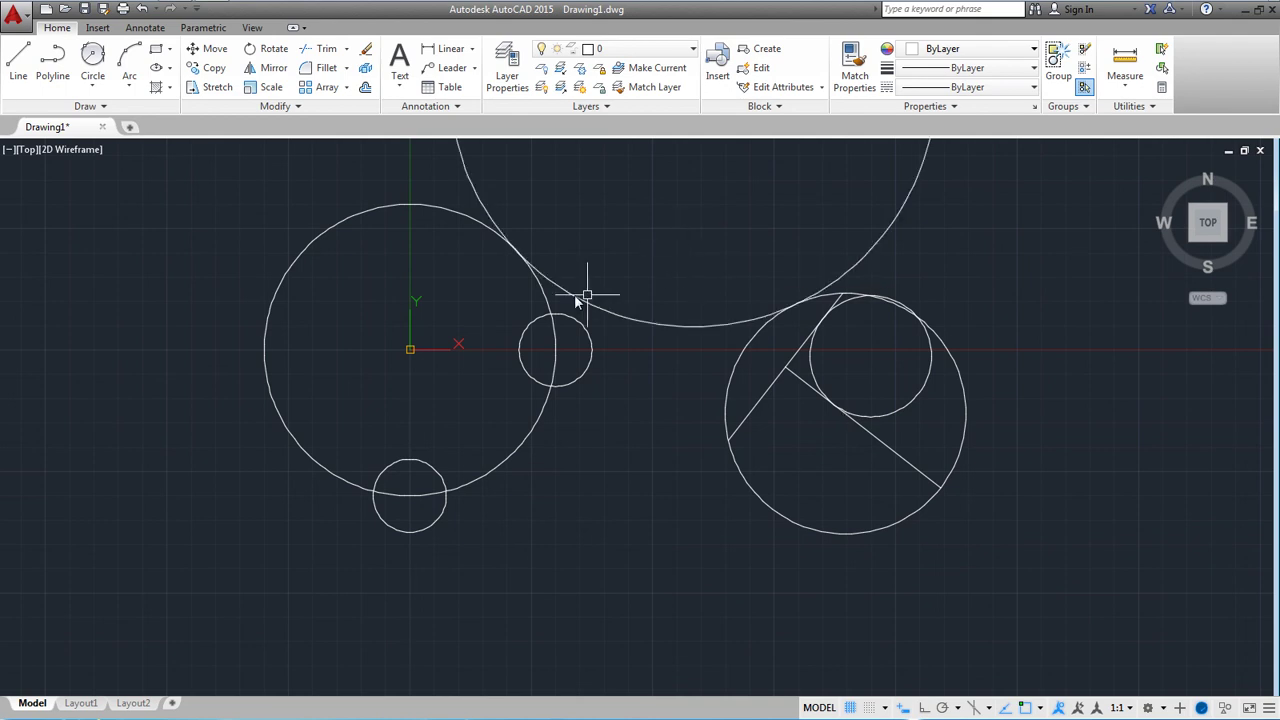
Delete the radius-100 circle and the three small circles.
click(713, 327)
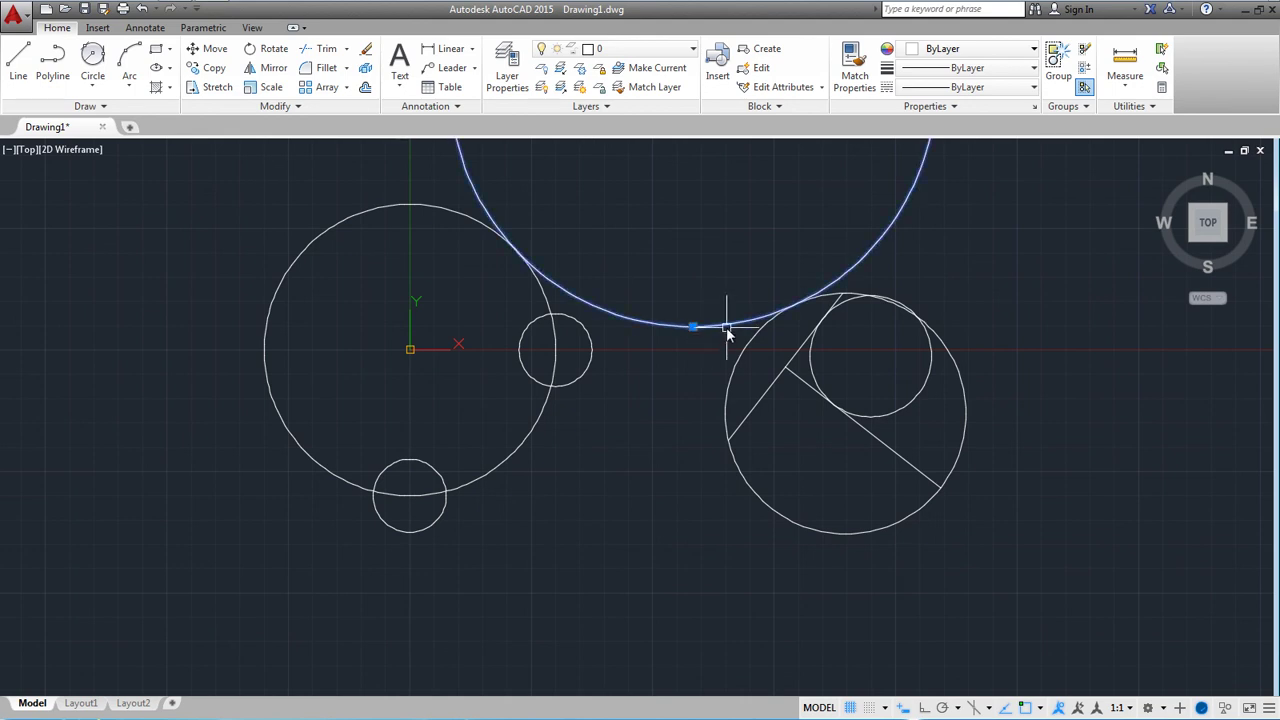
key(Delete)
click(822, 364)
key(Delete)
click(588, 366)
key(Delete)
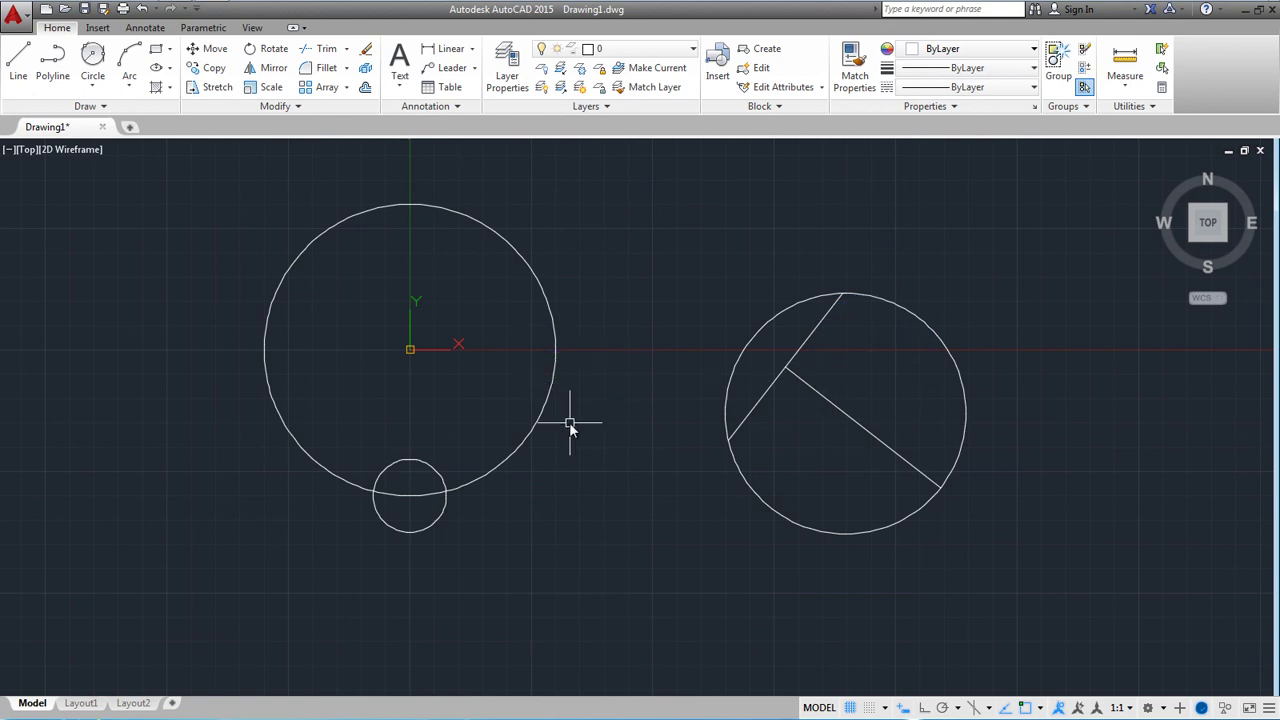
click(432, 522)
key(Delete)
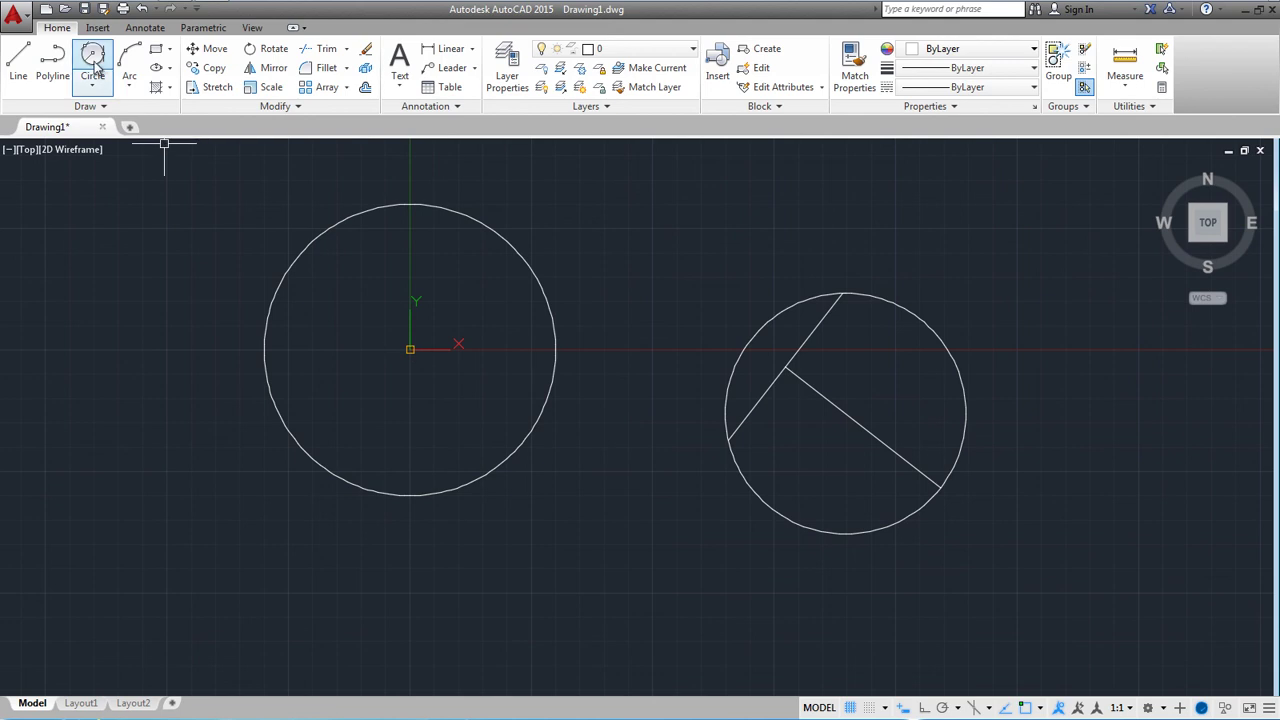
Draw three Tan, Tan, Radius circles of radius 200 touching both the left and right circles.
click(97, 58)
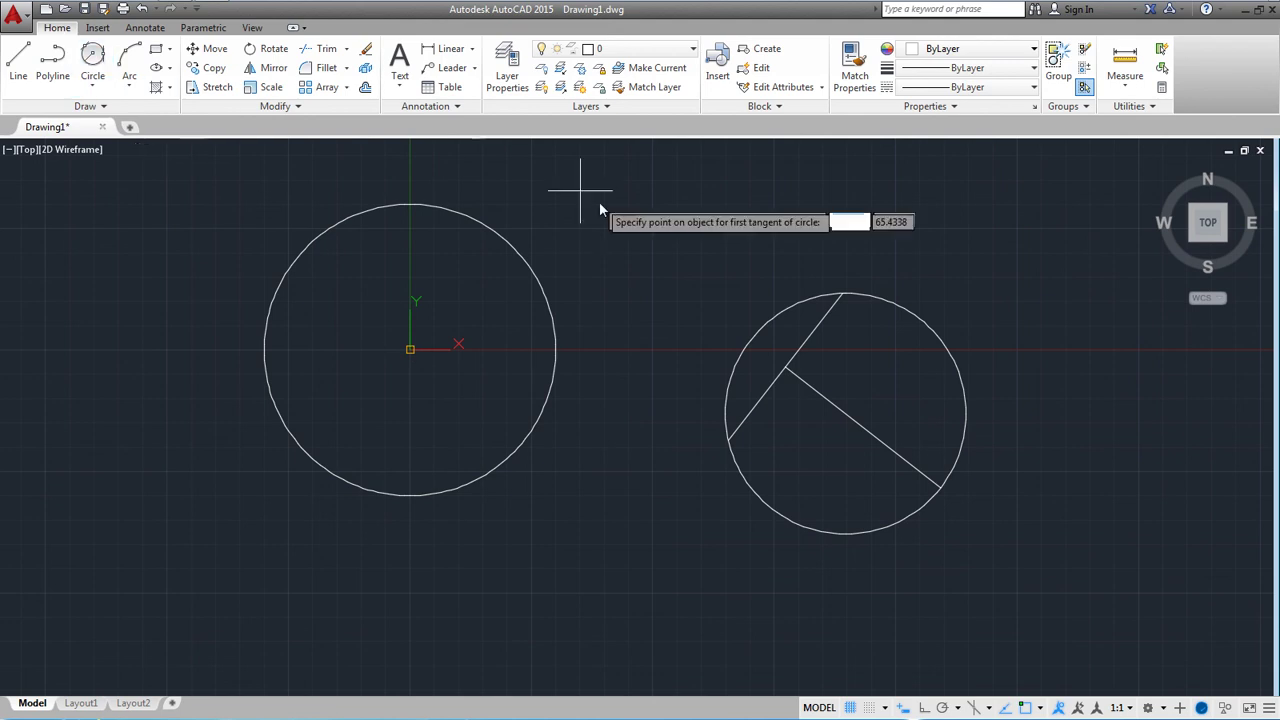
click(304, 245)
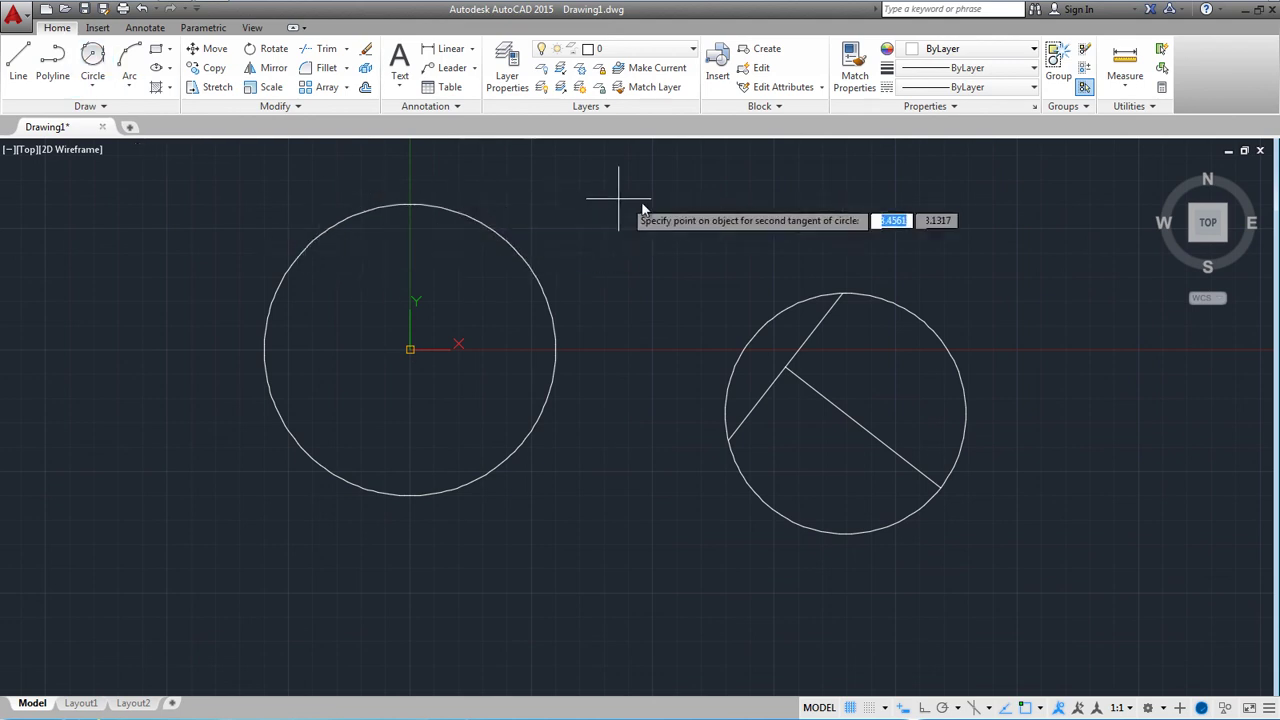
click(958, 355)
text(200)
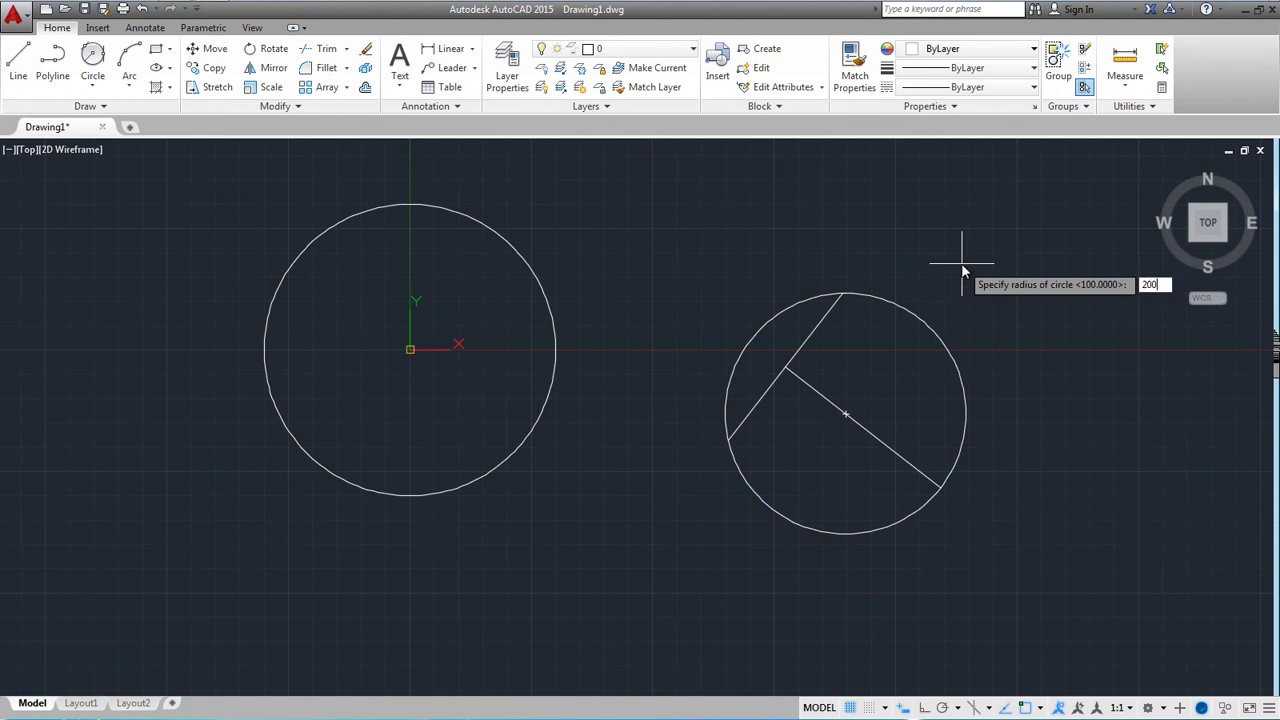
key(Return)
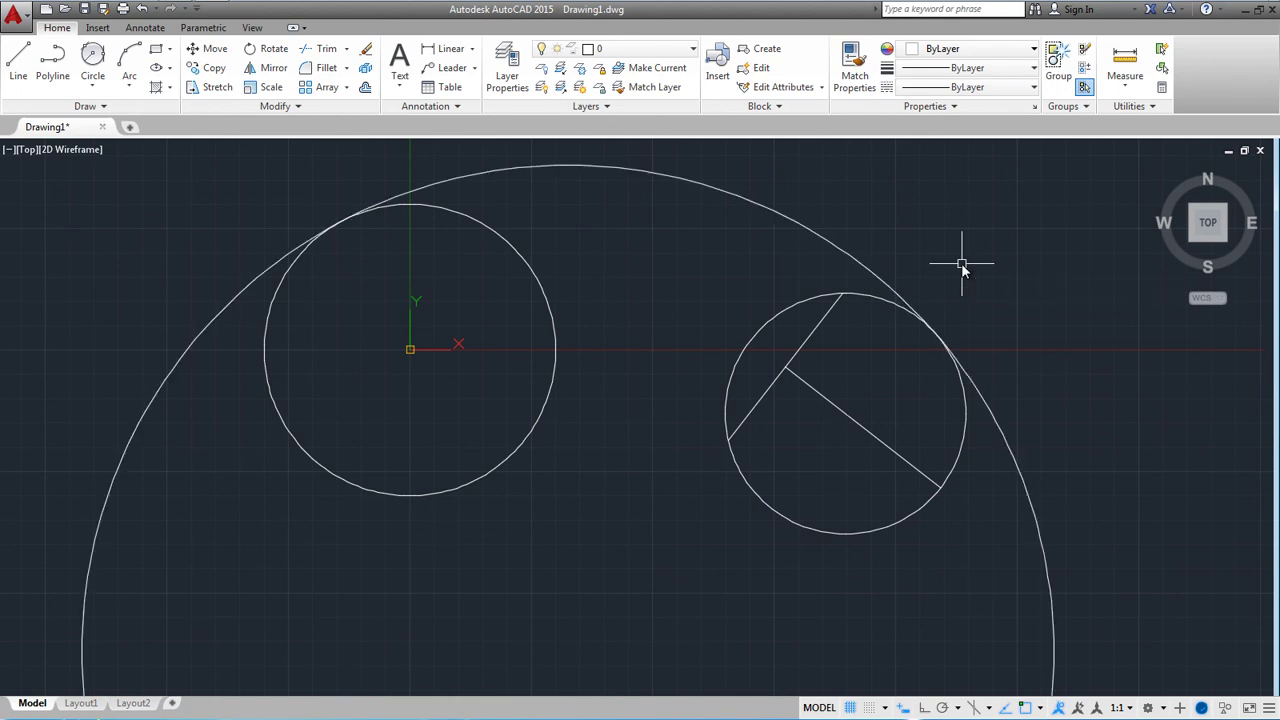
click(92, 55)
click(473, 232)
click(757, 333)
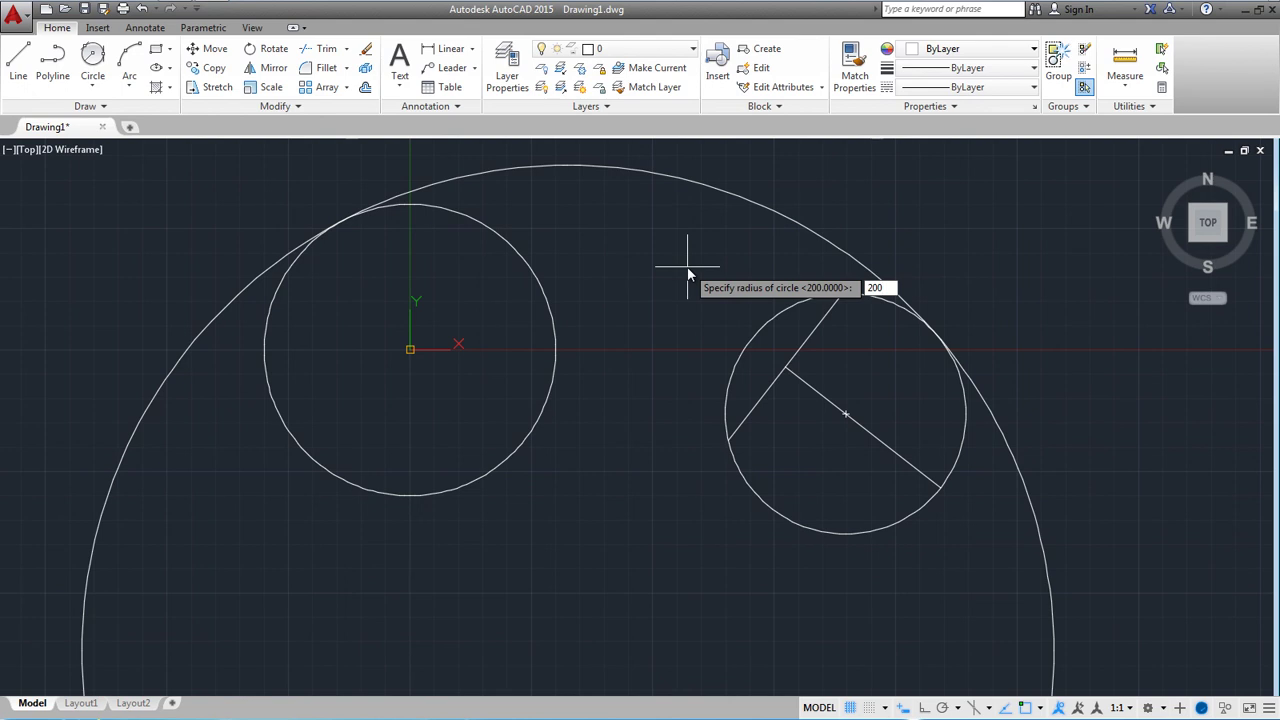
key(Return)
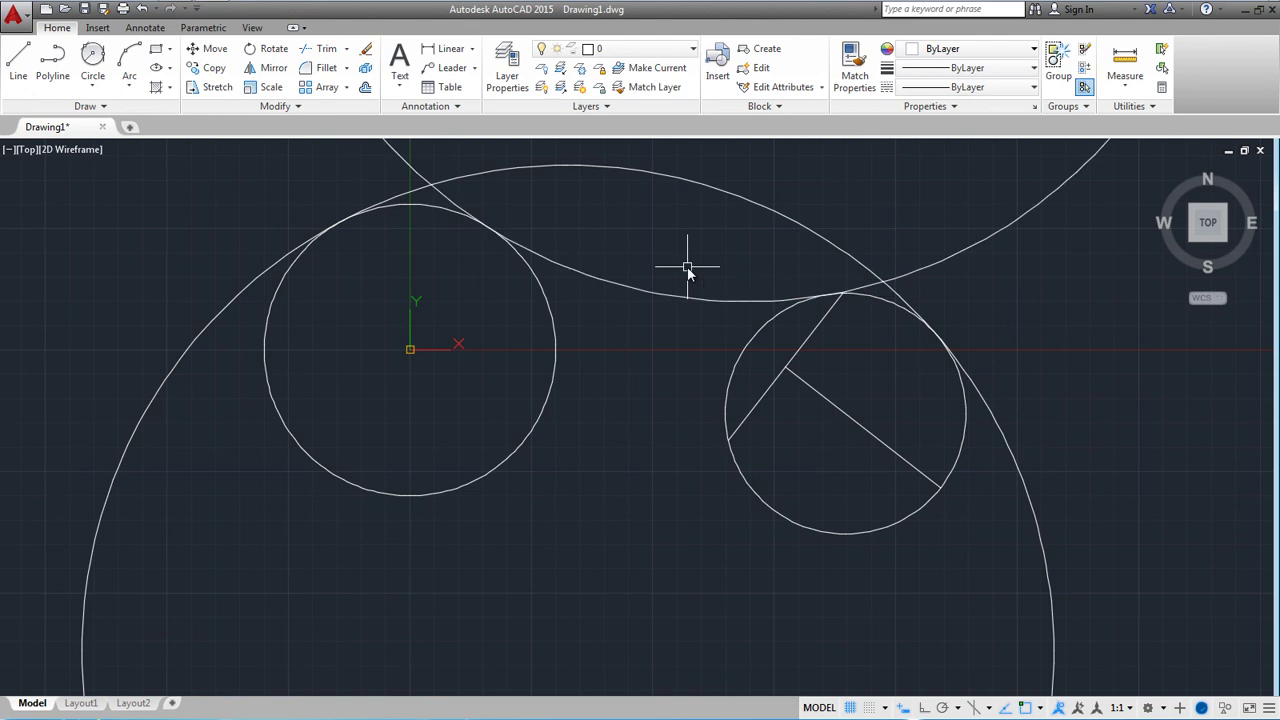
click(92, 58)
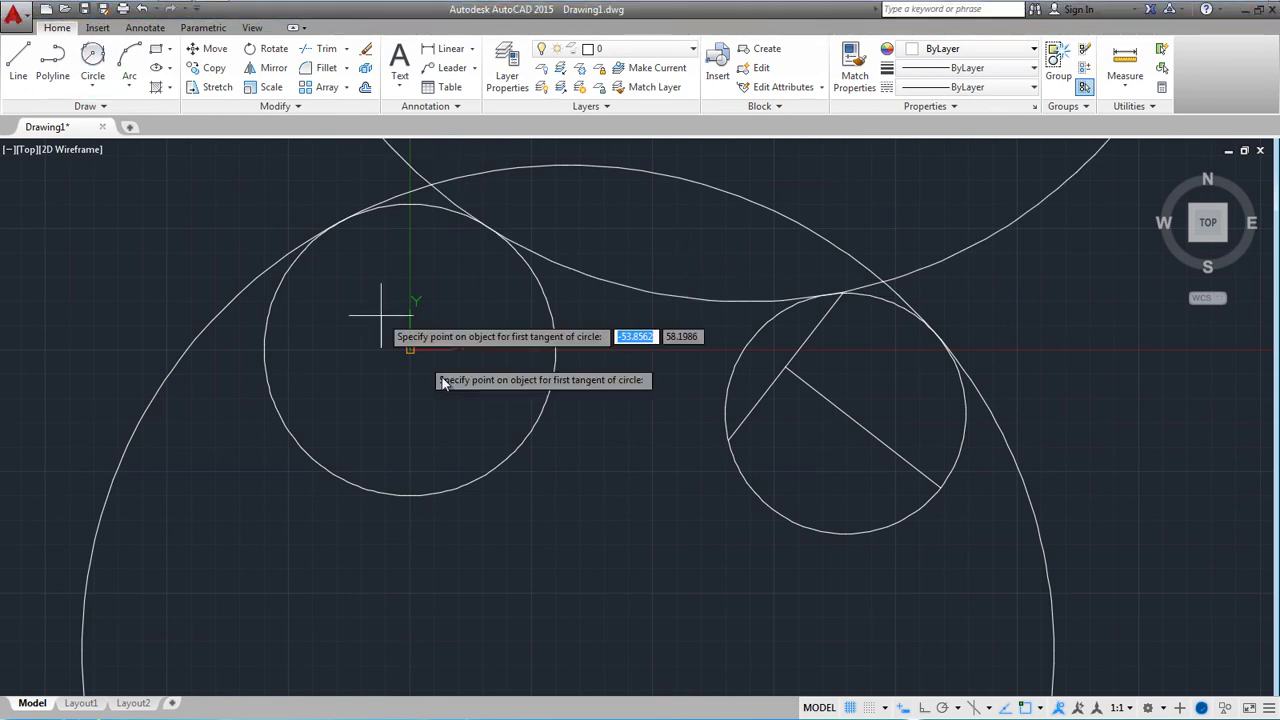
click(281, 433)
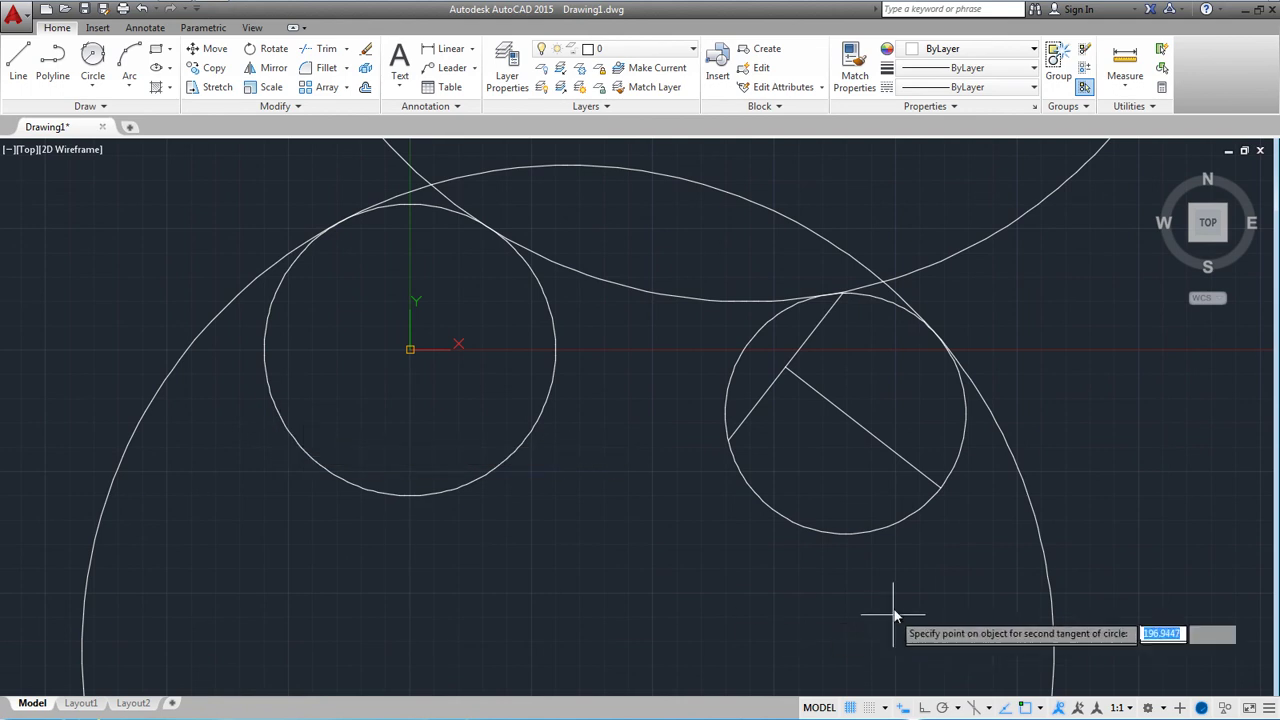
click(930, 508)
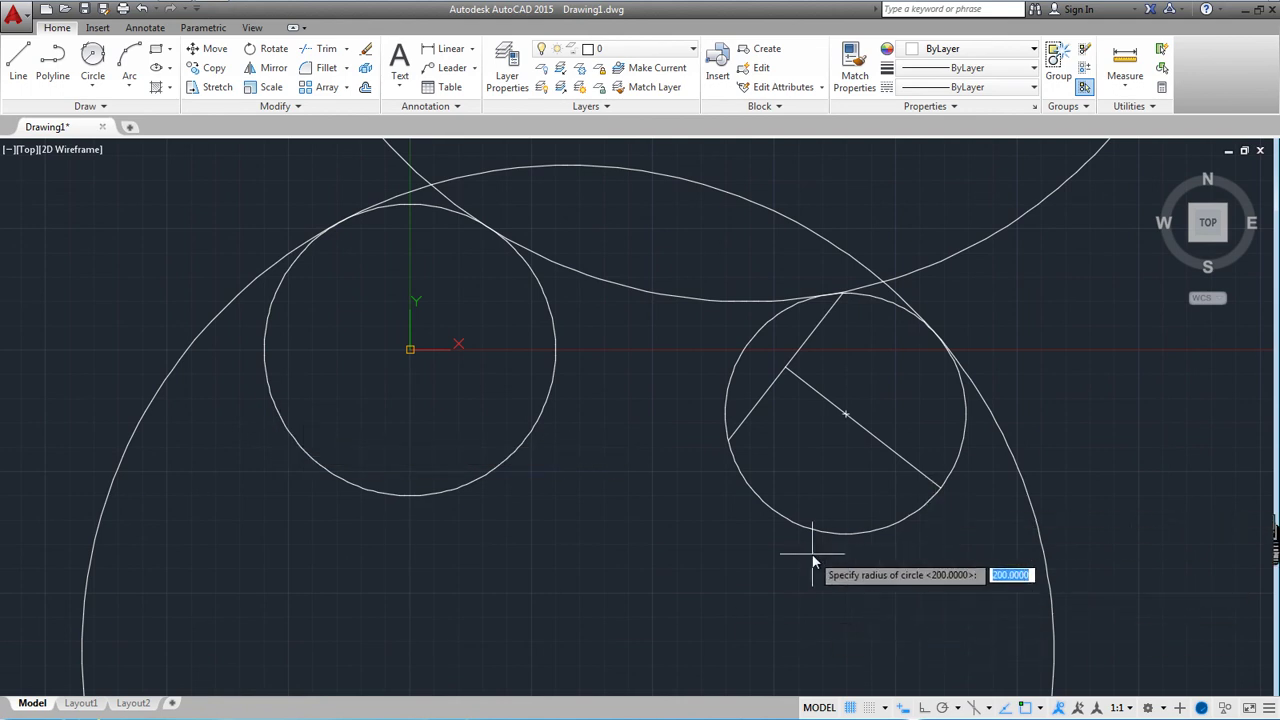
text(200)
key(Return)
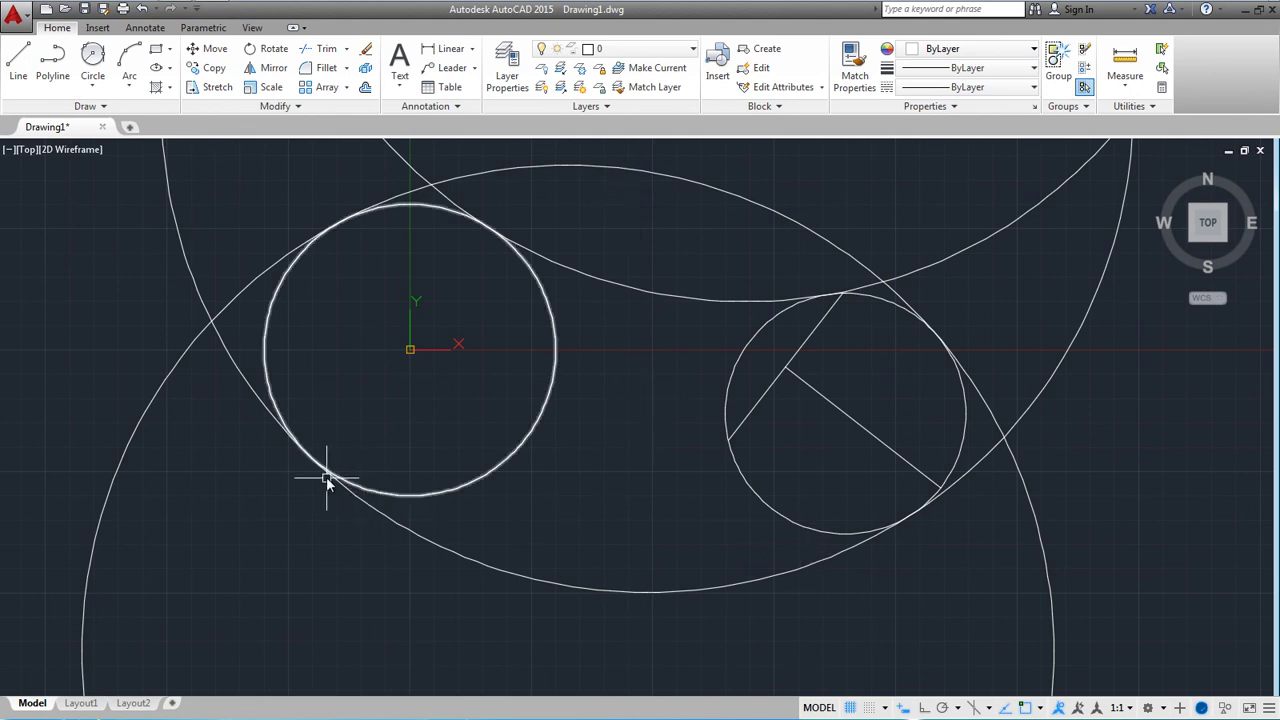
Delete the lower and upper radius-200 circles, keeping the enclosing one.
click(372, 510)
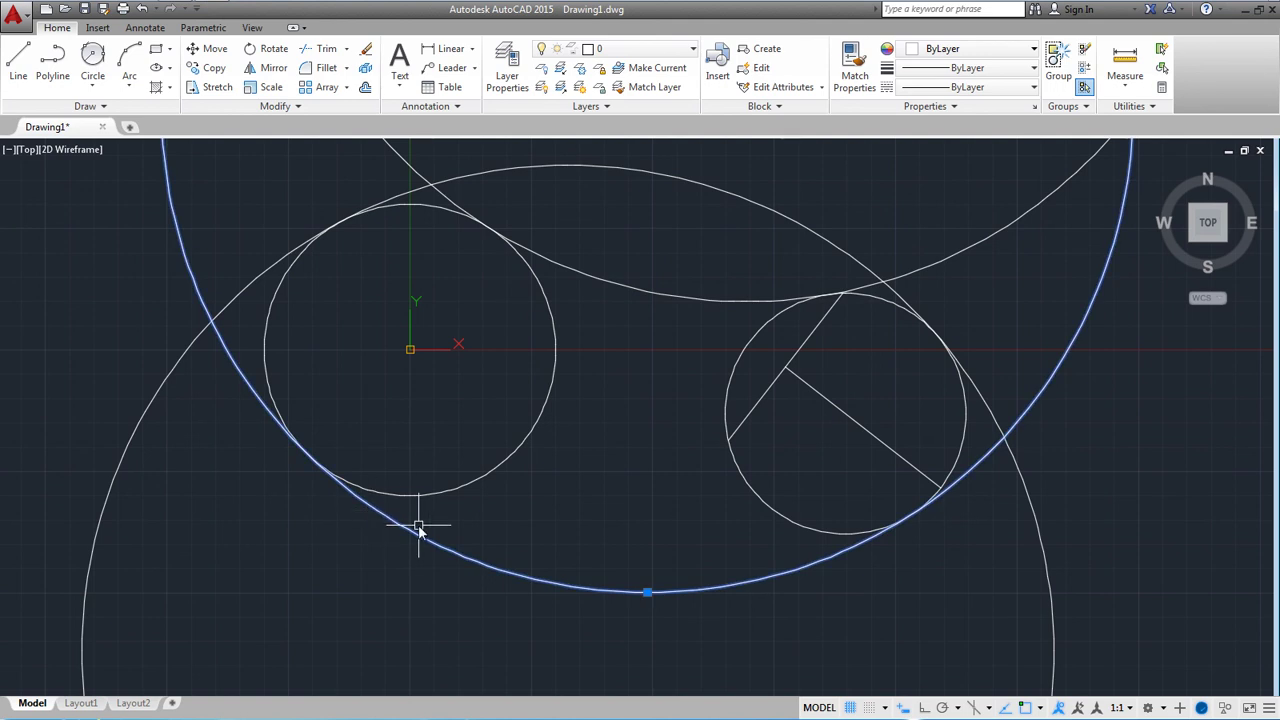
key(Delete)
click(680, 294)
key(Delete)
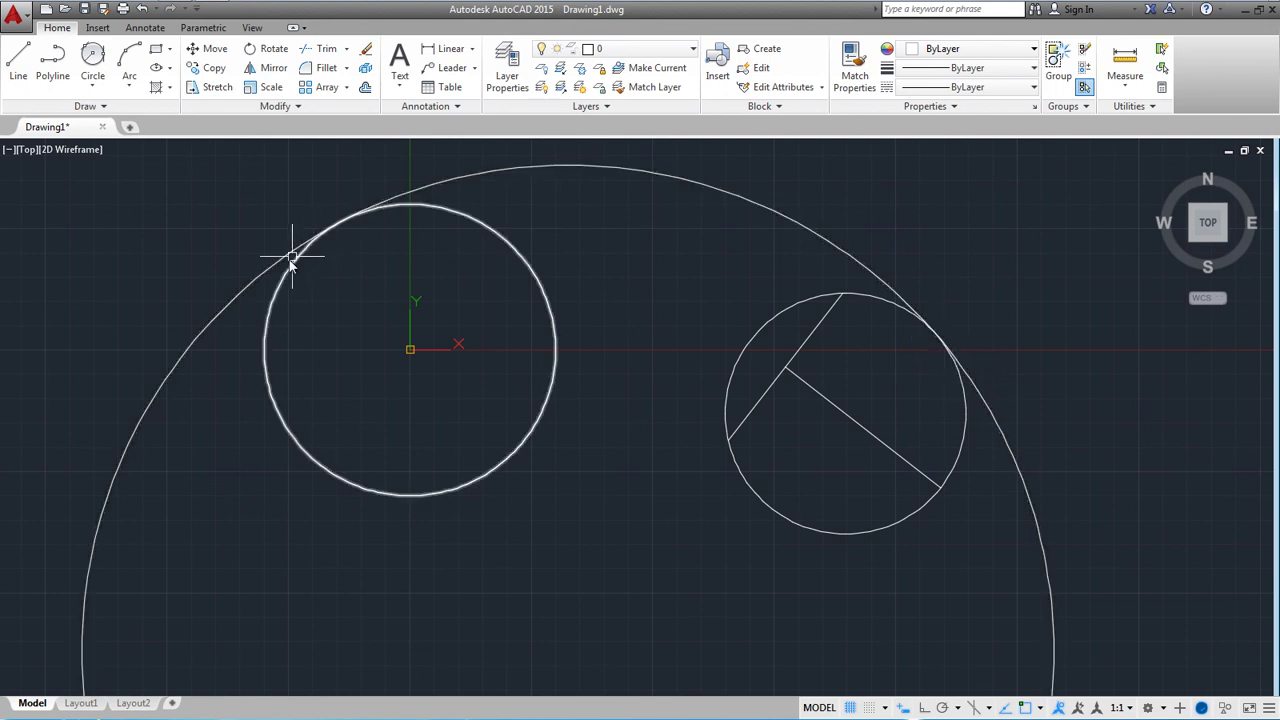
click(92, 87)
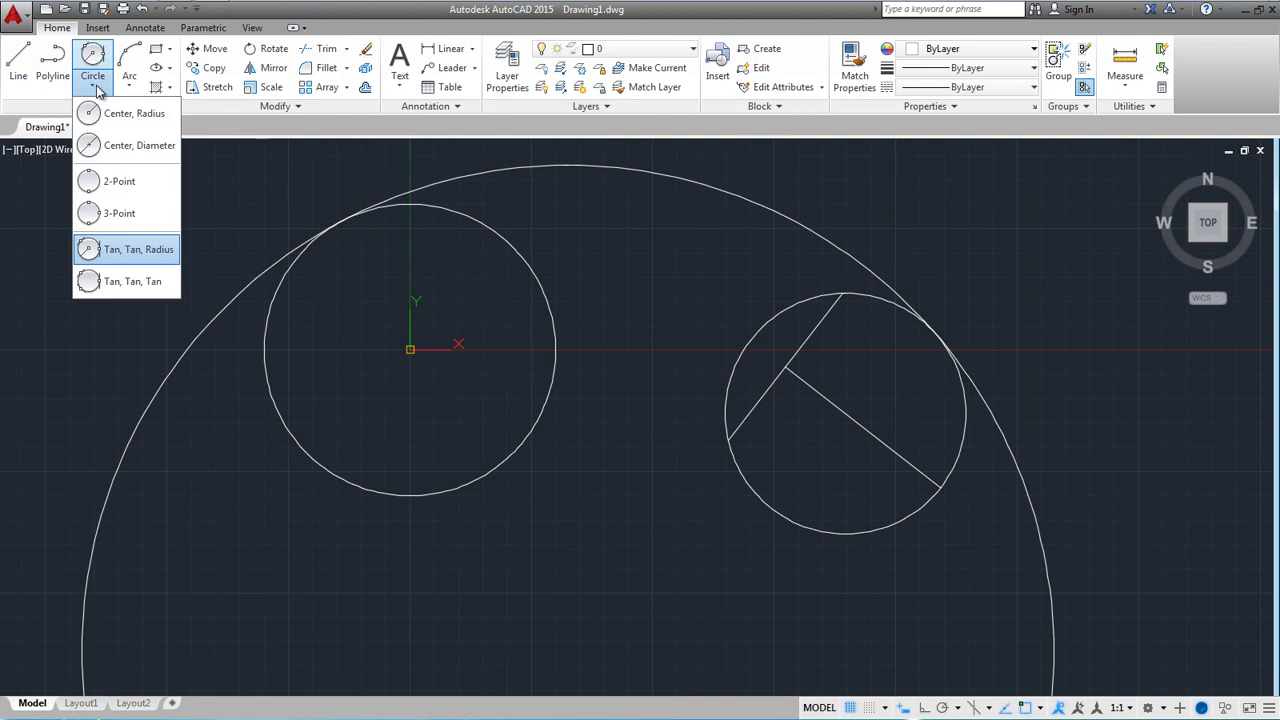
Draw a Tan, Tan, Tan circle touching the large outer circle and the left and right circles.
click(132, 283)
click(661, 172)
click(546, 289)
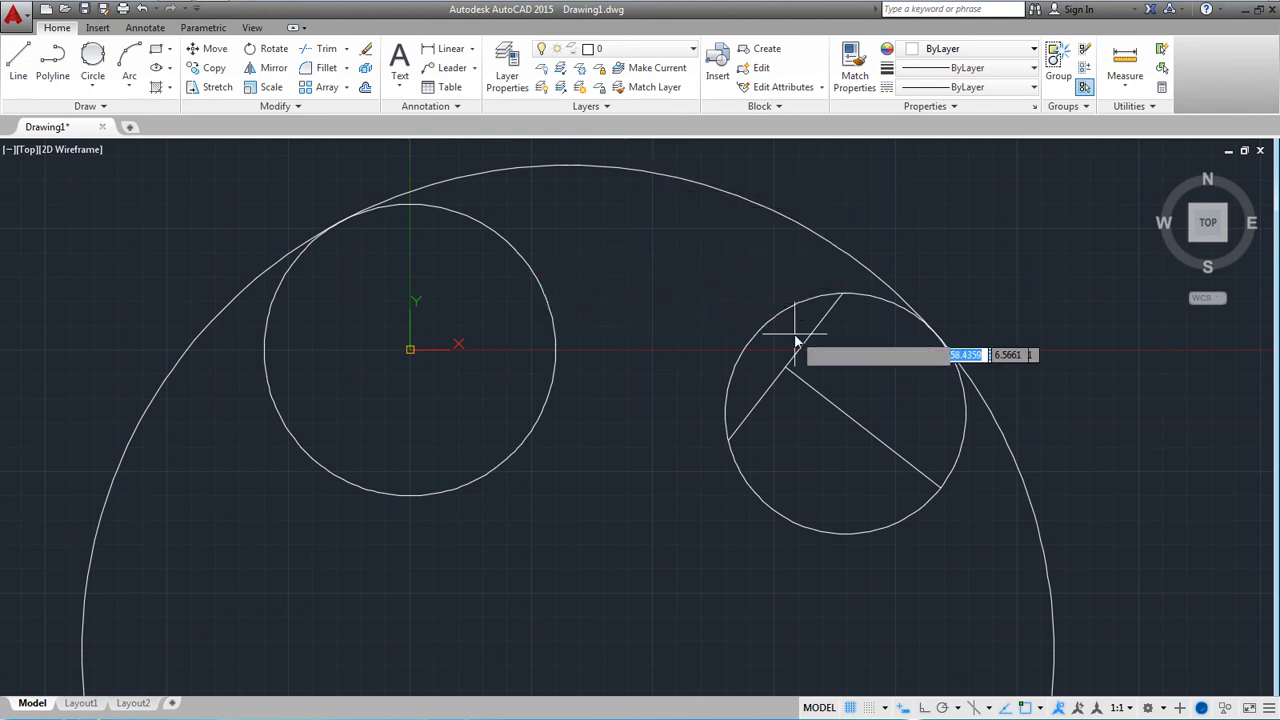
click(757, 334)
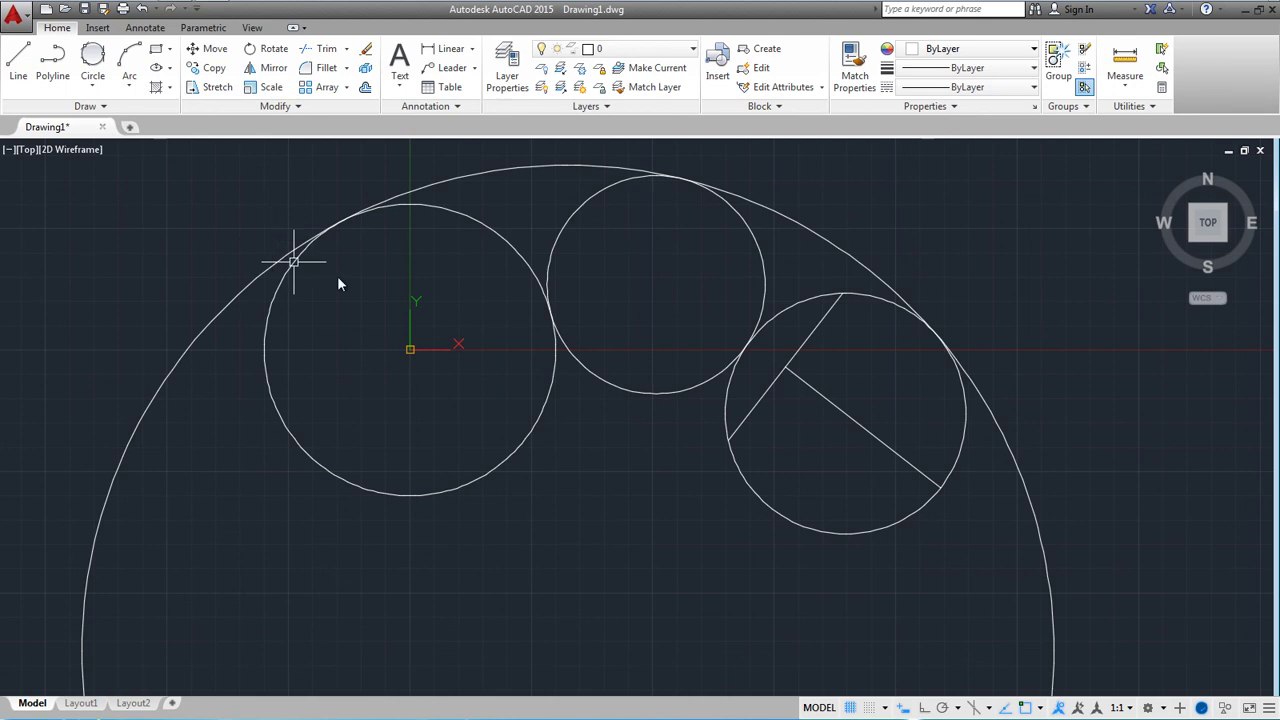
scroll(363, 285, down, 3)
scroll(363, 285, down, 2)
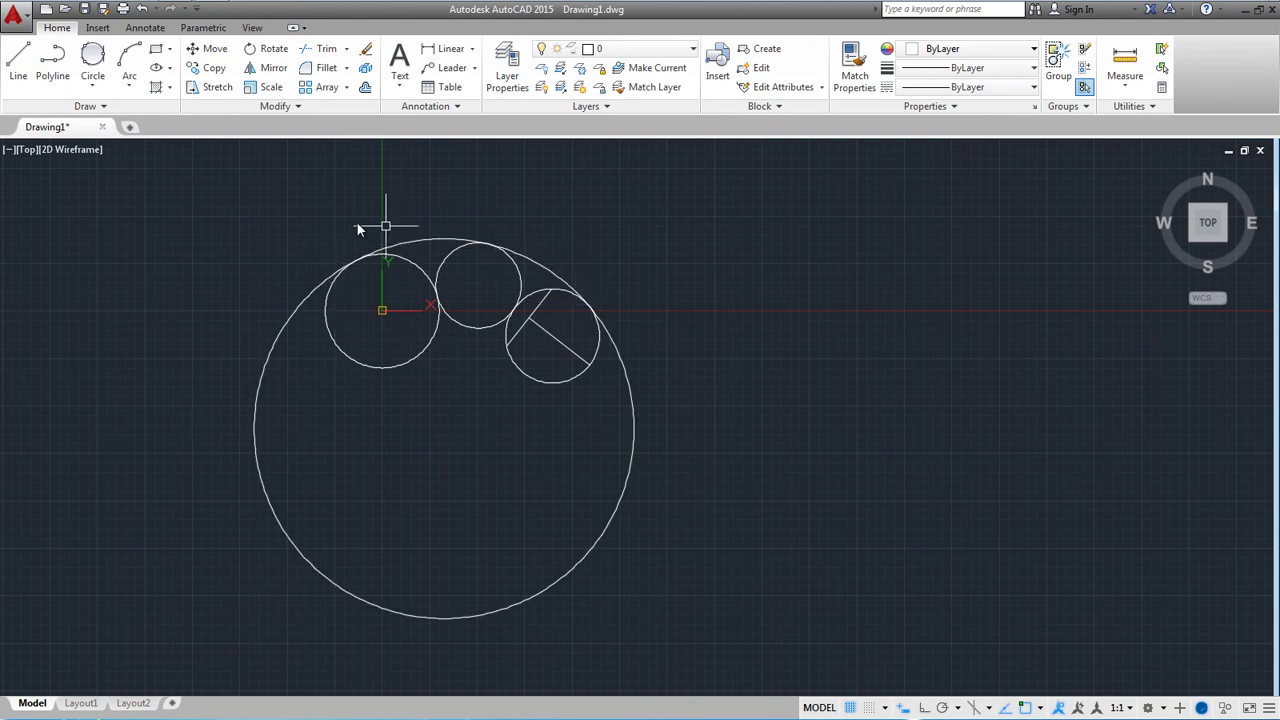
Trim off the lower part of the outer circle, using all objects as cutting edges.
click(318, 56)
key(Return)
click(284, 326)
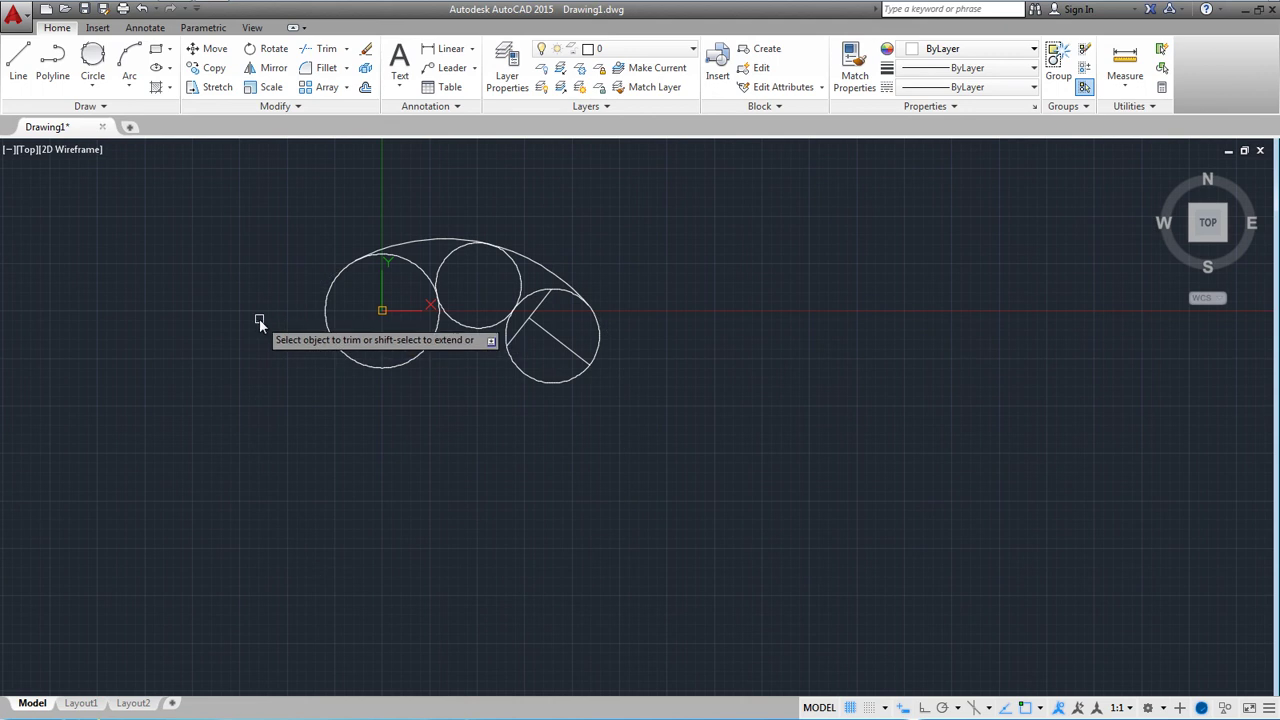
scroll(424, 289, up, 1)
scroll(424, 289, up, 3)
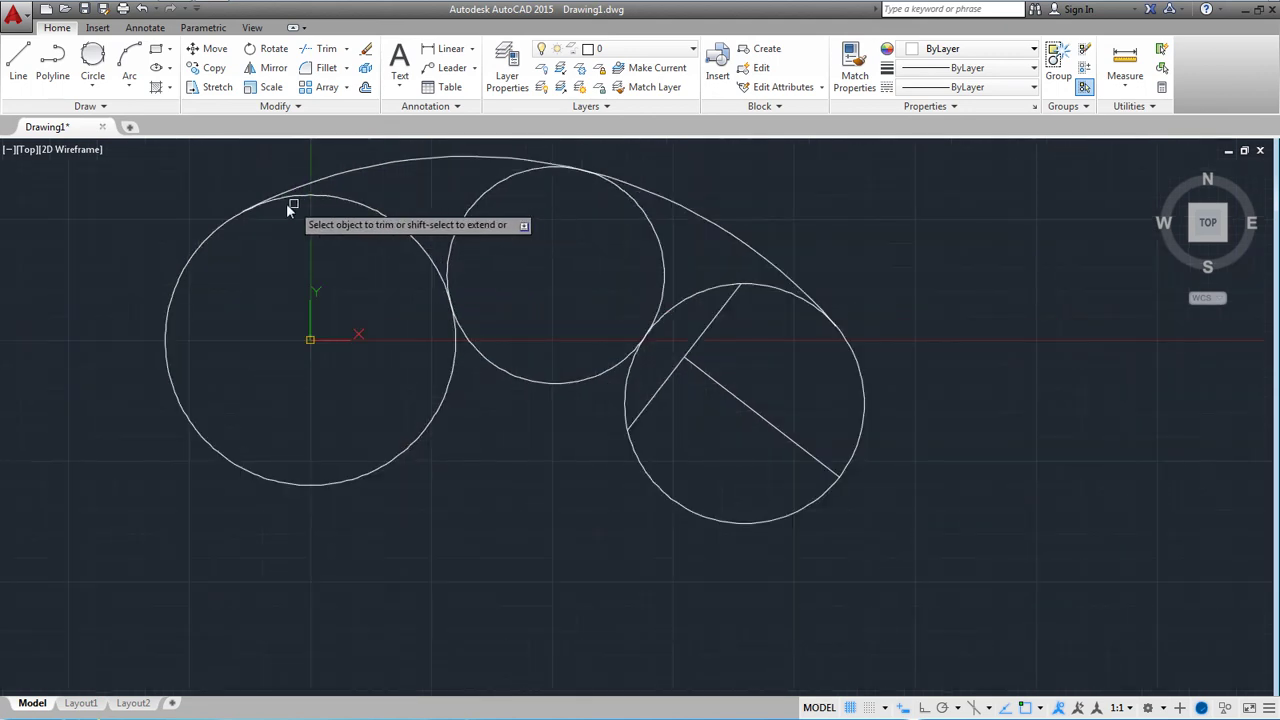